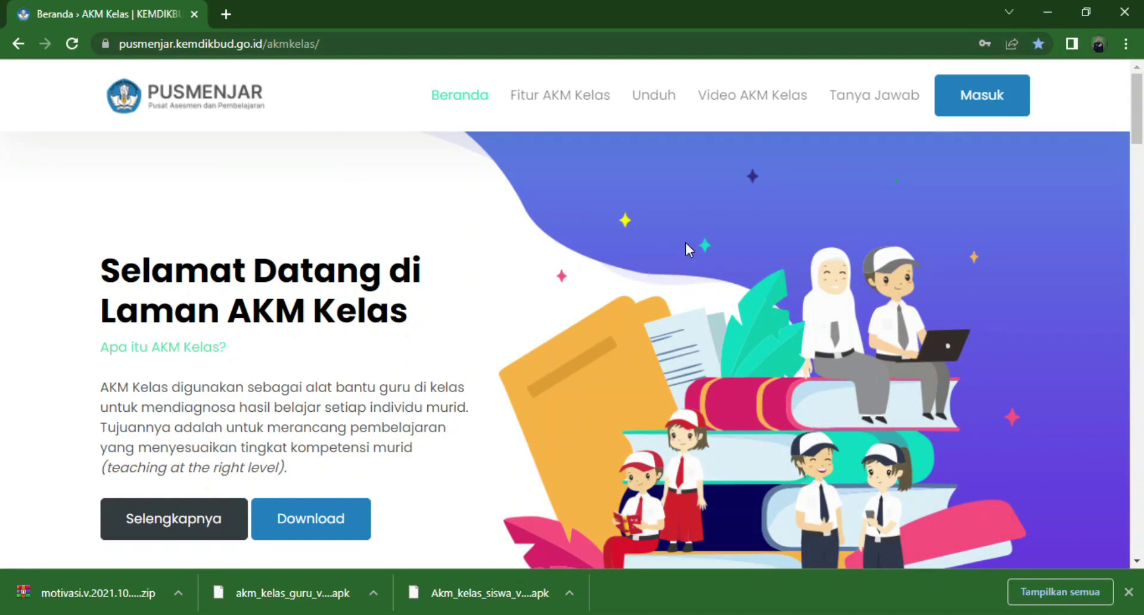
# Sign in to AKM Kelas with the school's prefilled account username and password, and open the dashboard
pyautogui.click(975, 108)
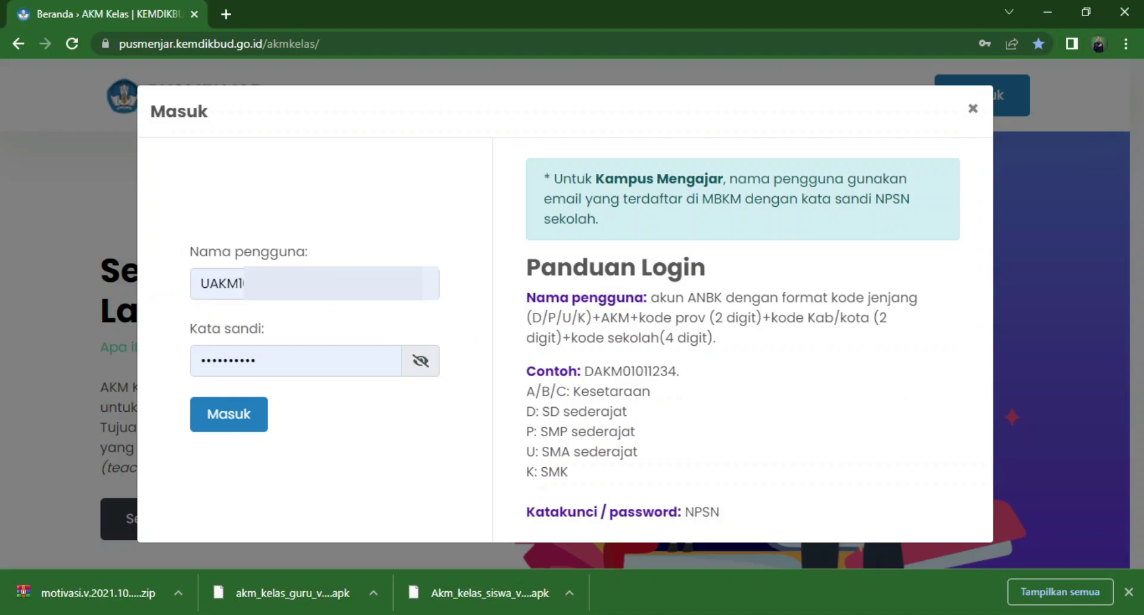
pyautogui.click(234, 422)
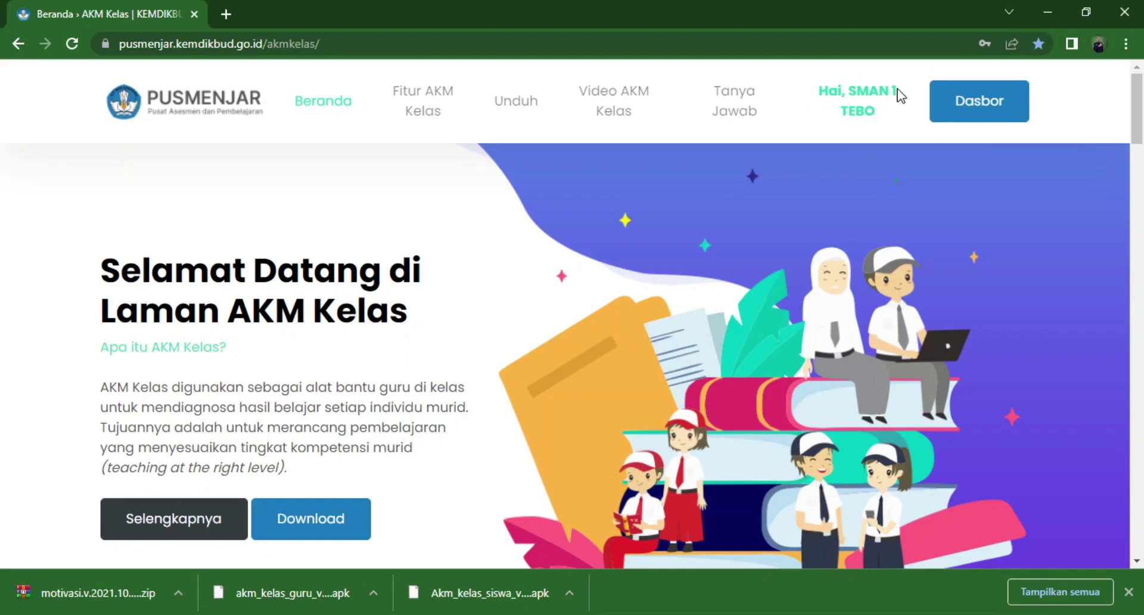
pyautogui.click(989, 108)
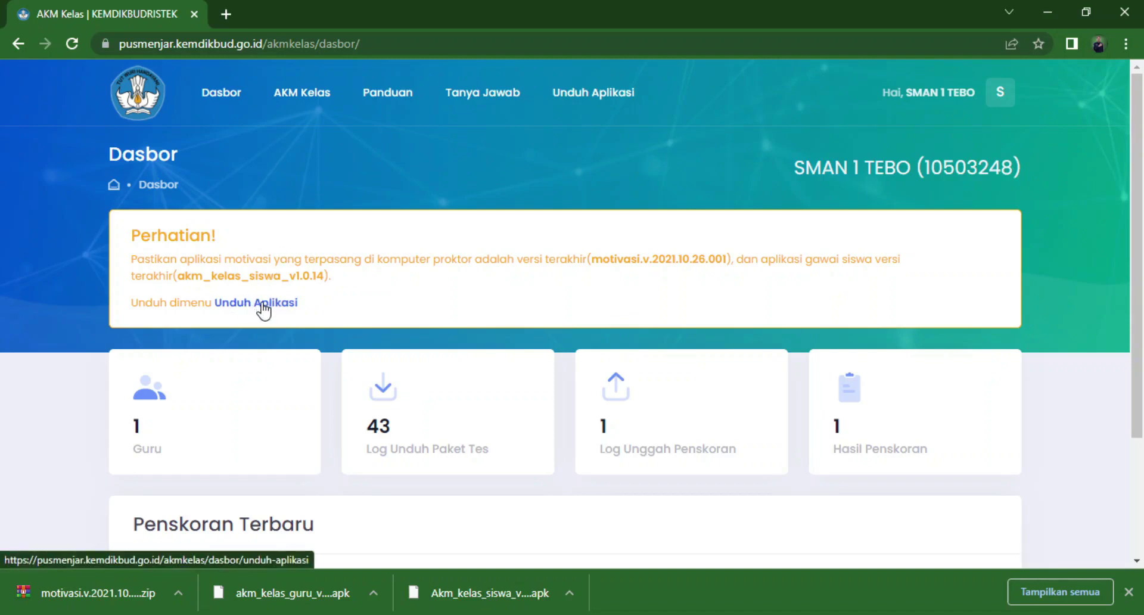
# Open the AKM Kelas home page in a new browser tab and go to its application download section
pyautogui.click(228, 14)
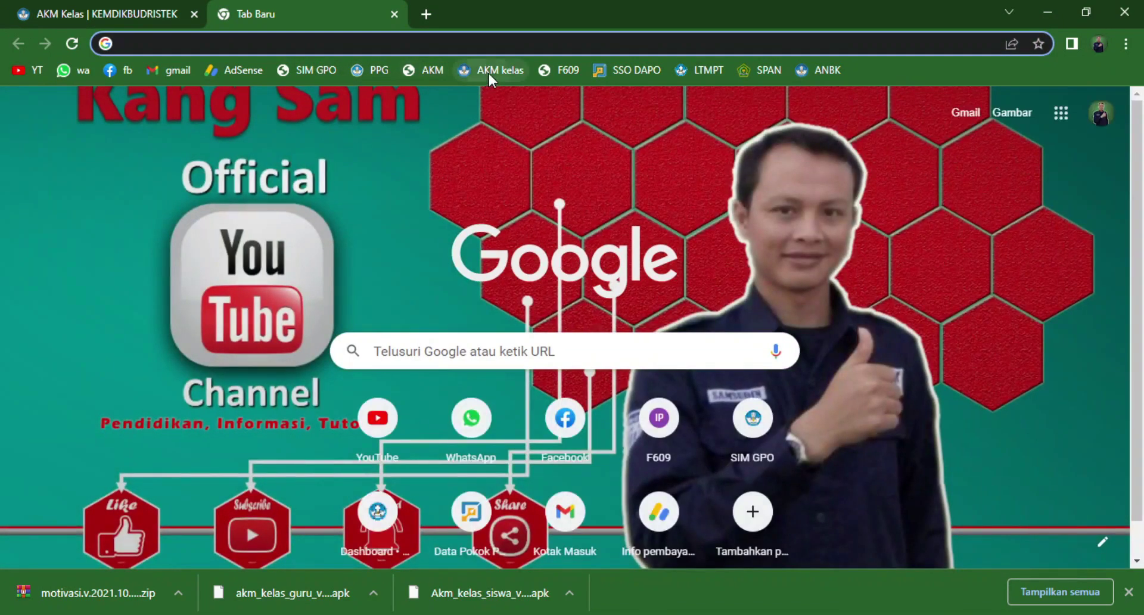
pyautogui.click(489, 74)
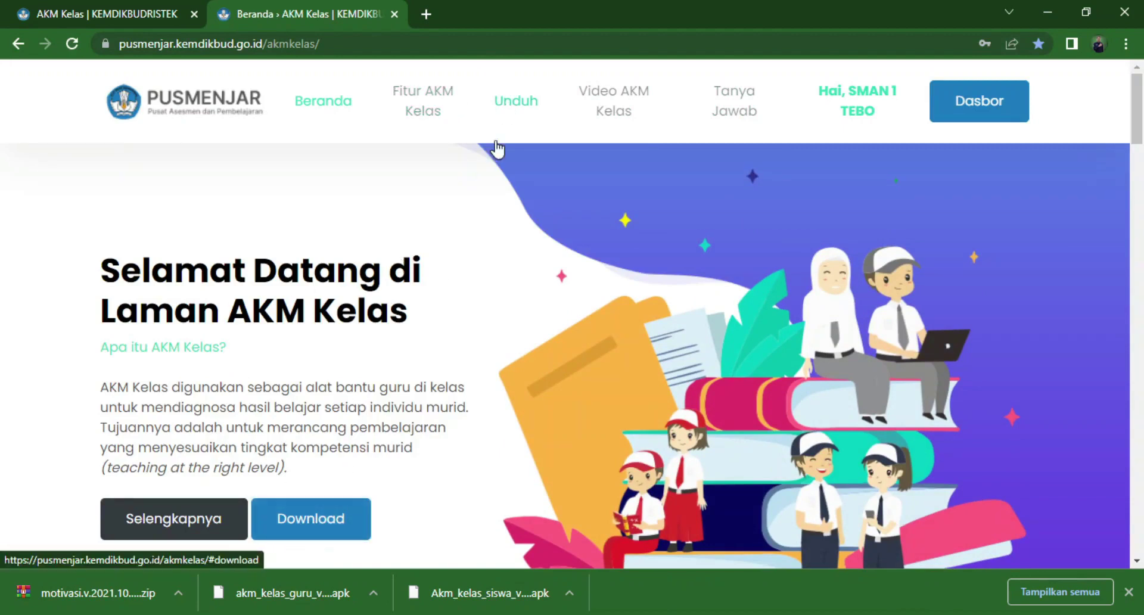
pyautogui.click(357, 524)
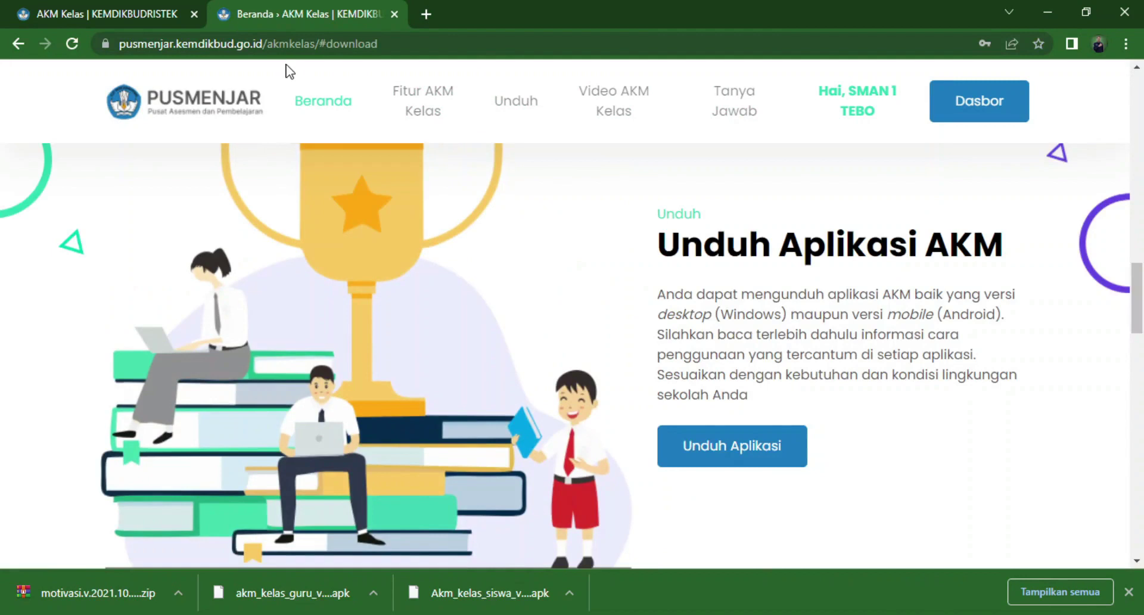
# Check where the dashboard's Unduh Aplikasi link leads, and return to the other AKM Kelas tab
pyautogui.click(123, 13)
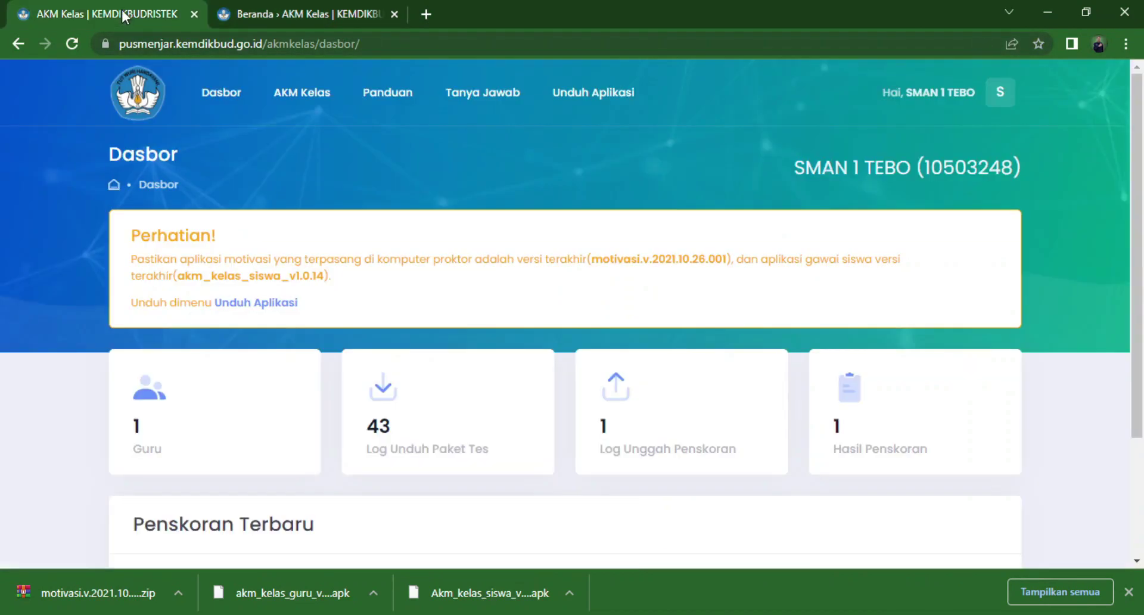
pyautogui.click(267, 305)
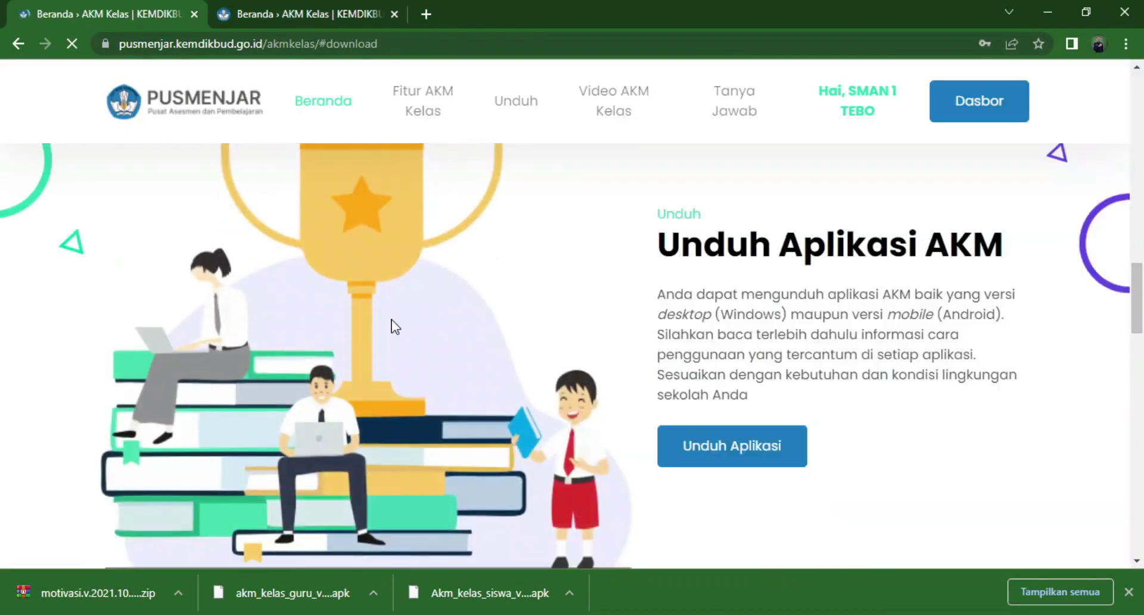
pyautogui.click(329, 10)
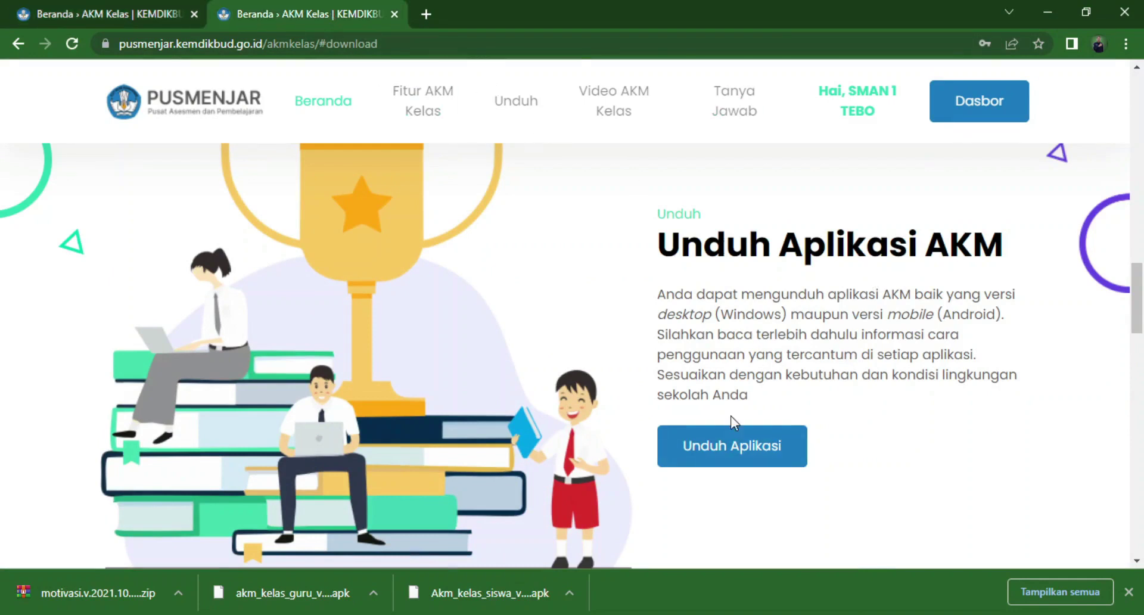
# Open the desktop and Android application download page and follow Link Unduh Alternatif 1
pyautogui.click(722, 454)
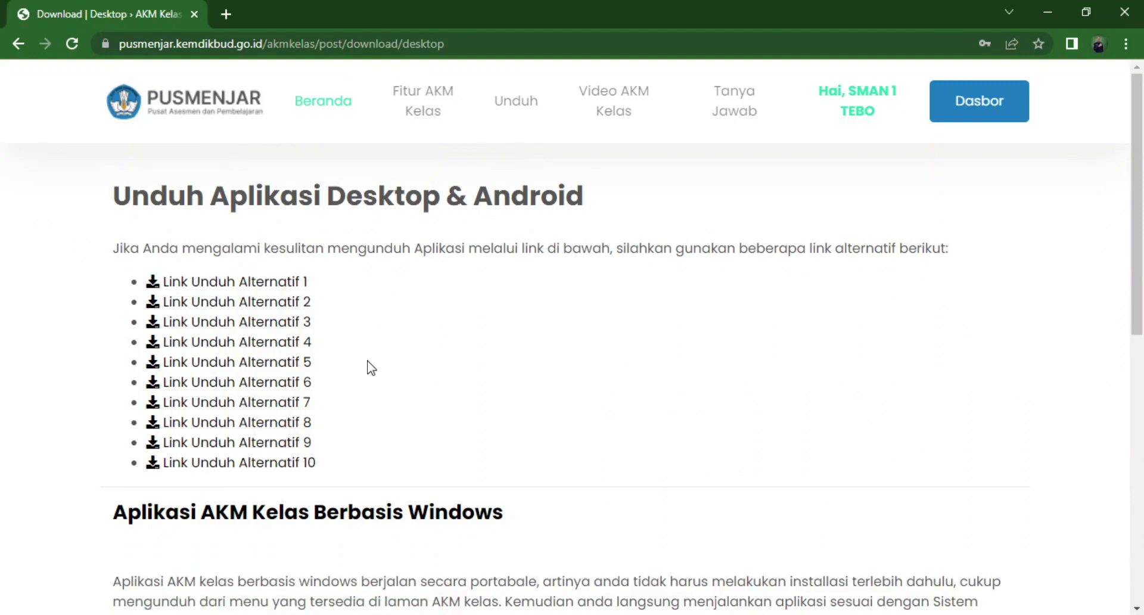
pyautogui.click(235, 283)
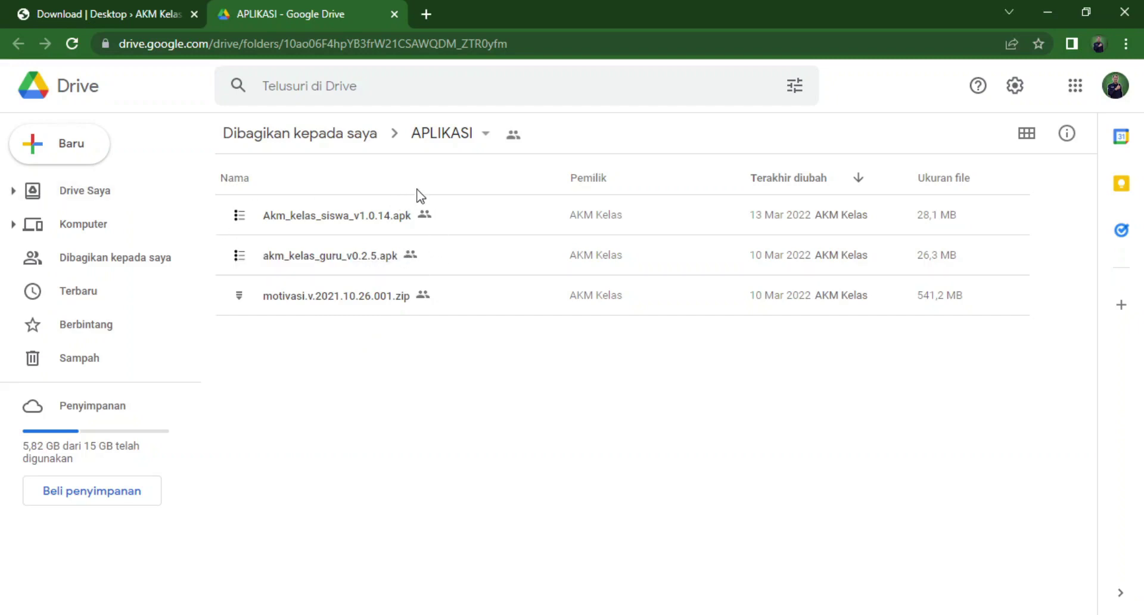
# Download motivasi.v.2021.10.26.001.zip from the APLIKASI folder despite the virus-scan warning, saving it in the AKM KELAS 2022 folder
pyautogui.doubleClick(345, 296)
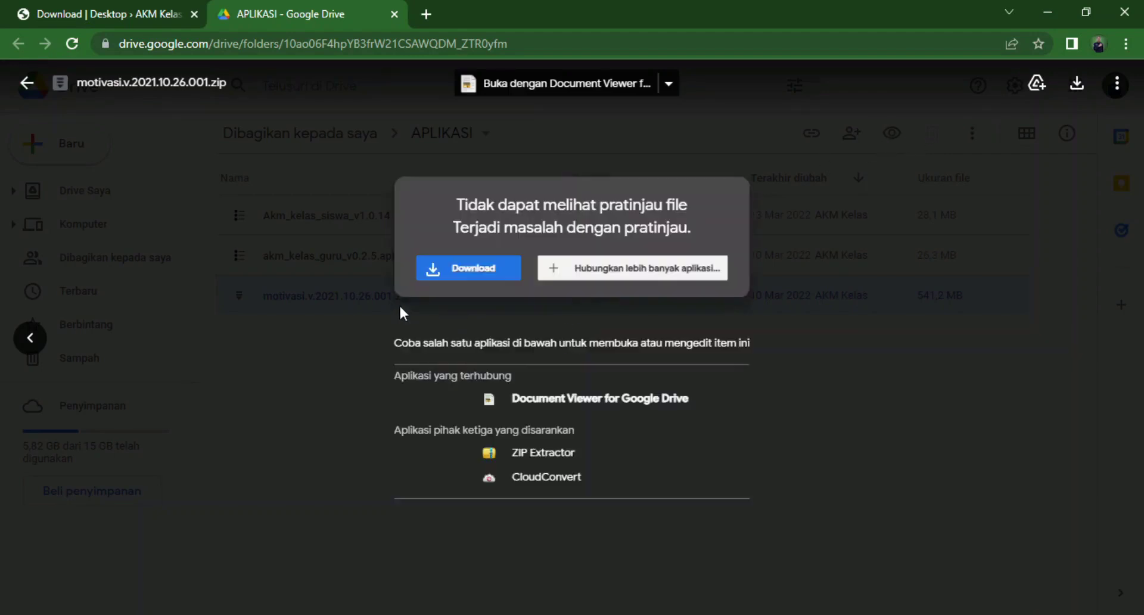
pyautogui.click(27, 83)
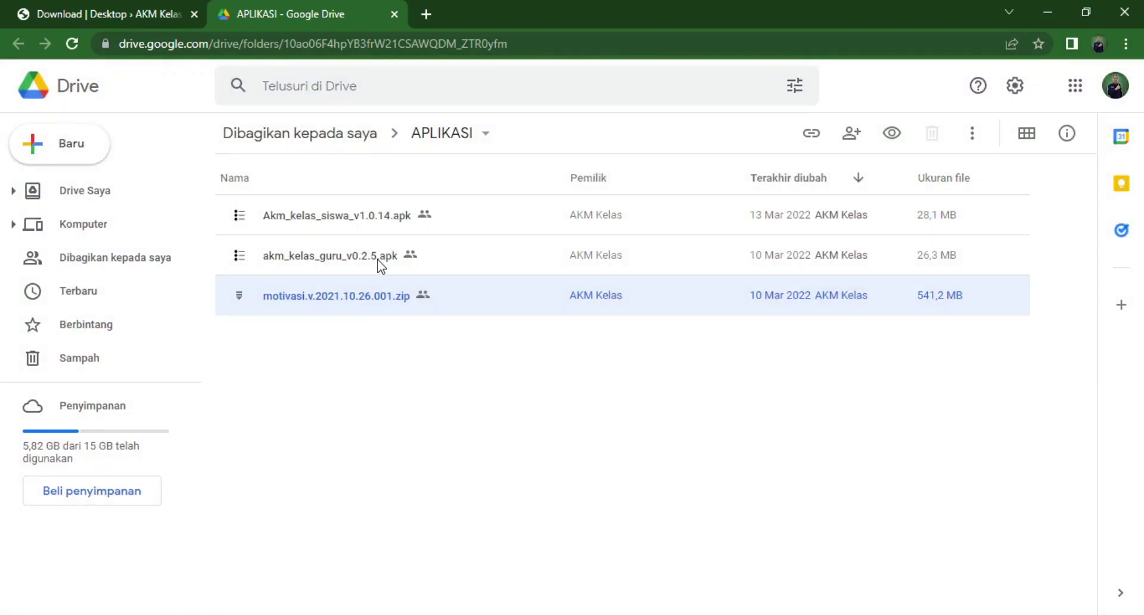
pyautogui.doubleClick(359, 295)
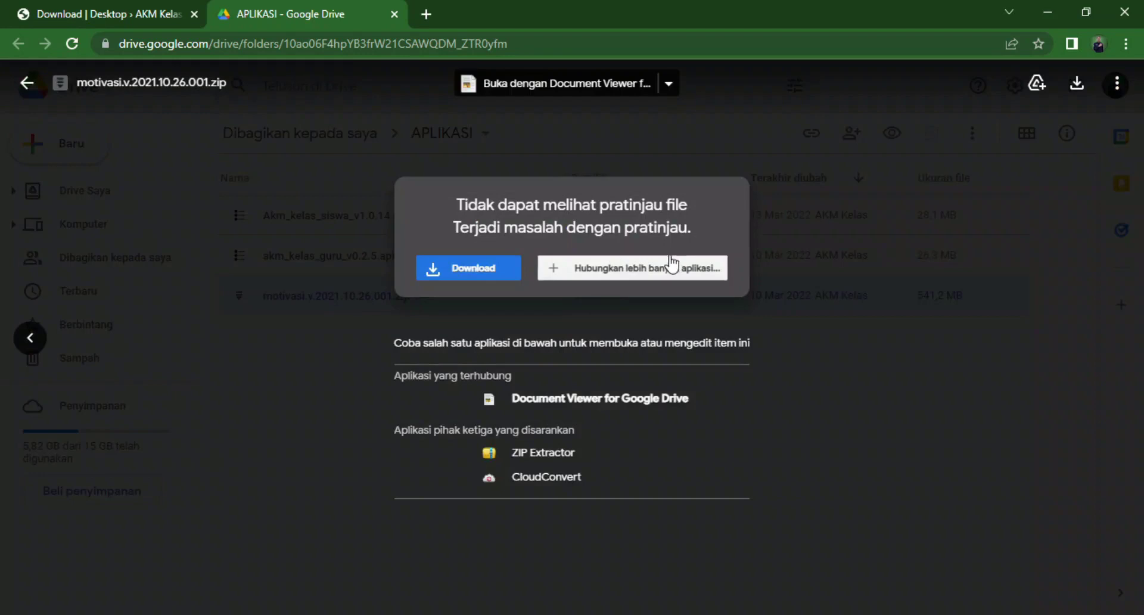
pyautogui.click(1077, 84)
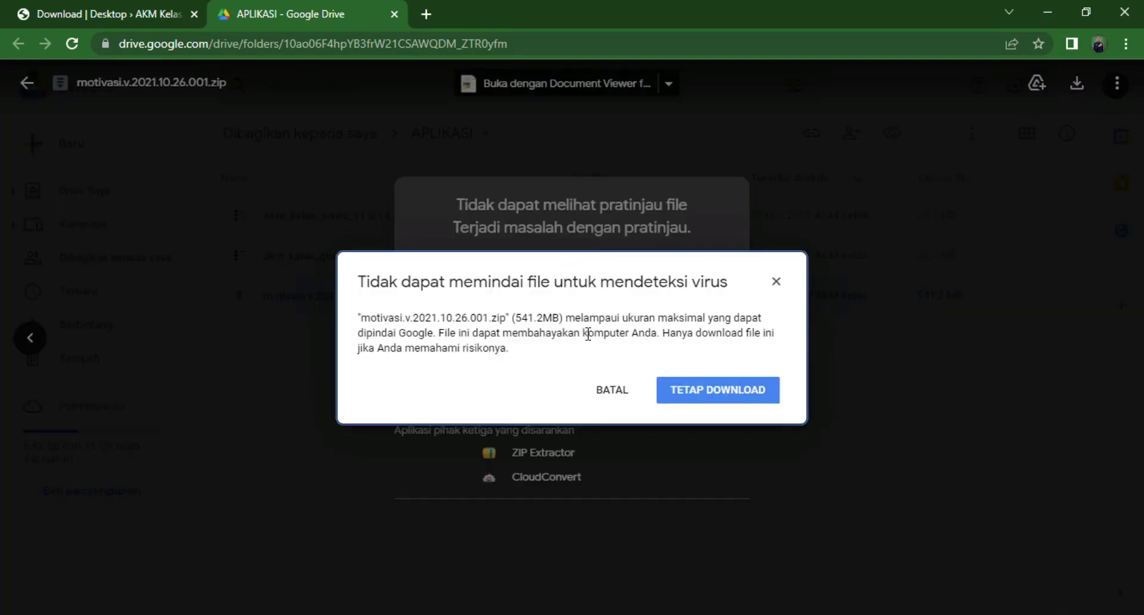
pyautogui.click(705, 394)
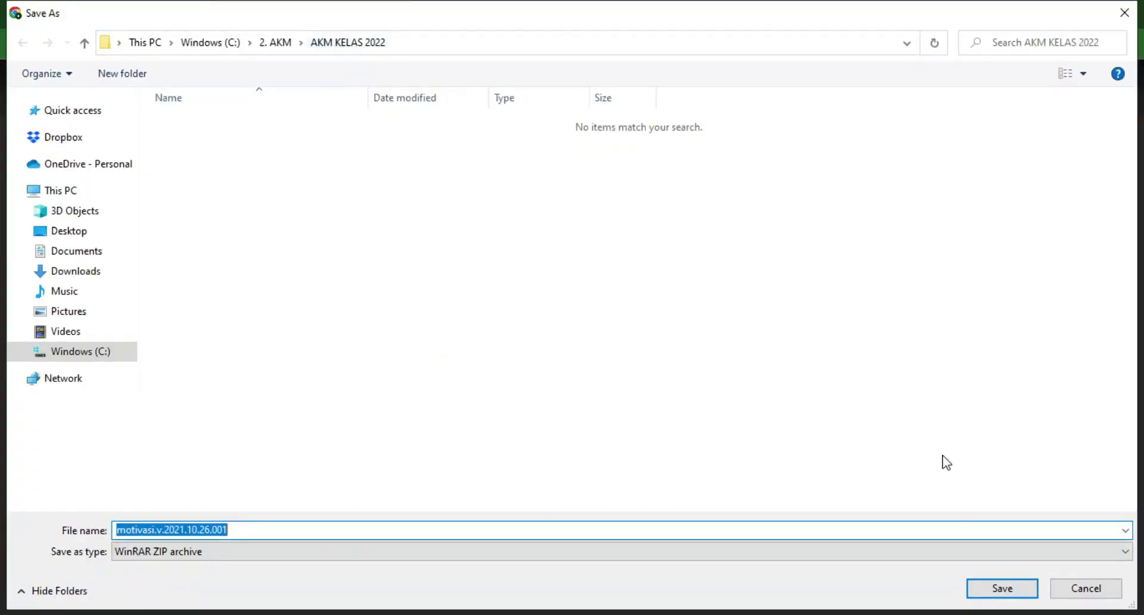
pyautogui.click(992, 585)
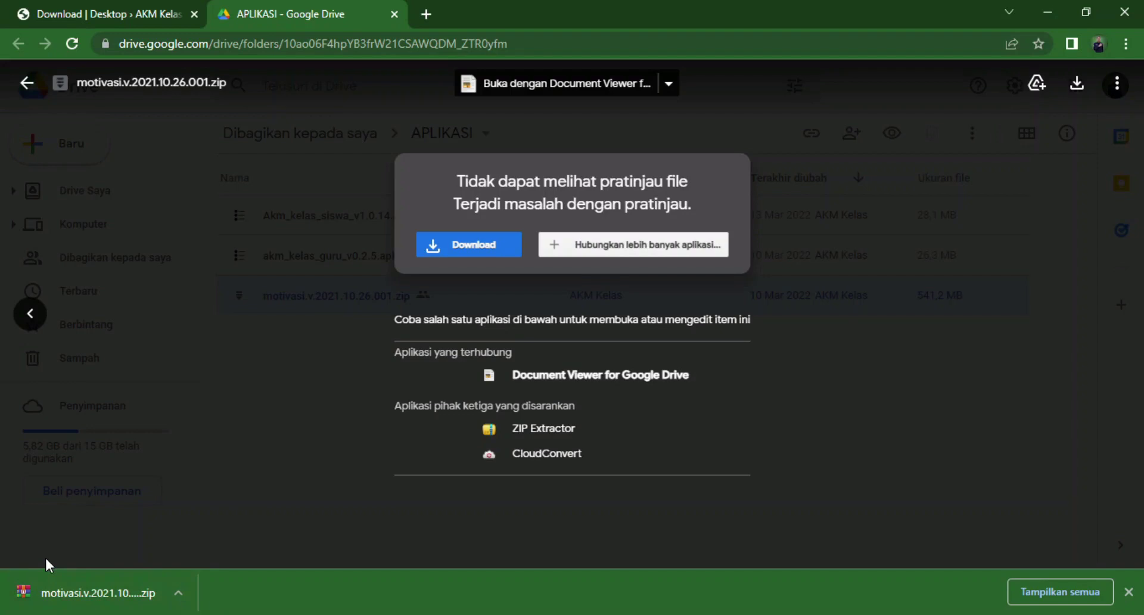
# Show the downloaded motivasi archive in its AKM KELAS 2022 folder in File Explorer
pyautogui.click(179, 590)
pyautogui.click(244, 540)
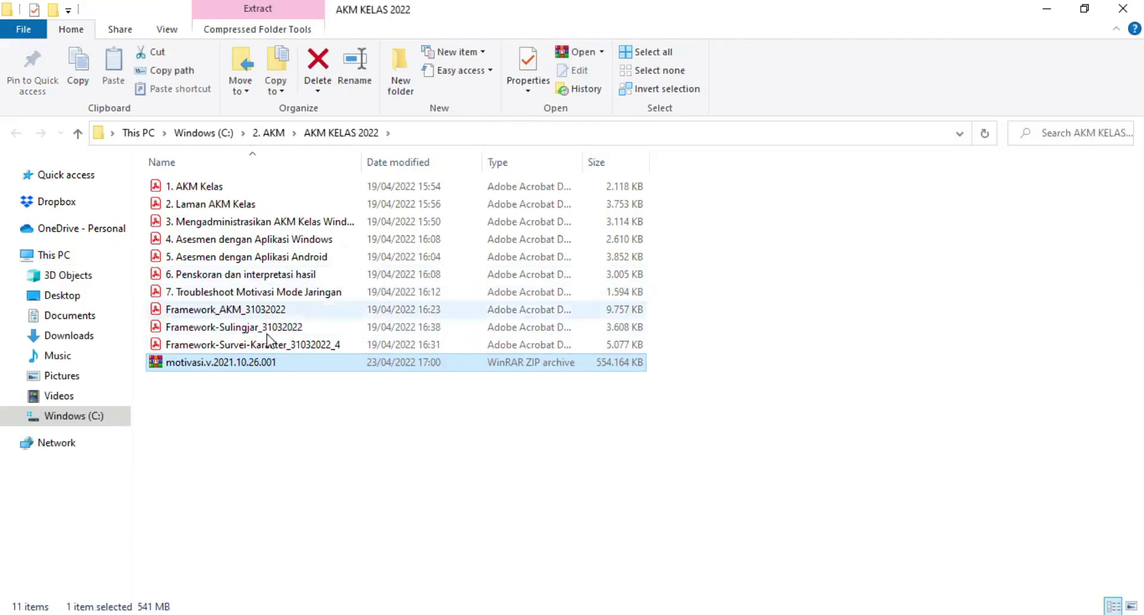
pyautogui.click(251, 424)
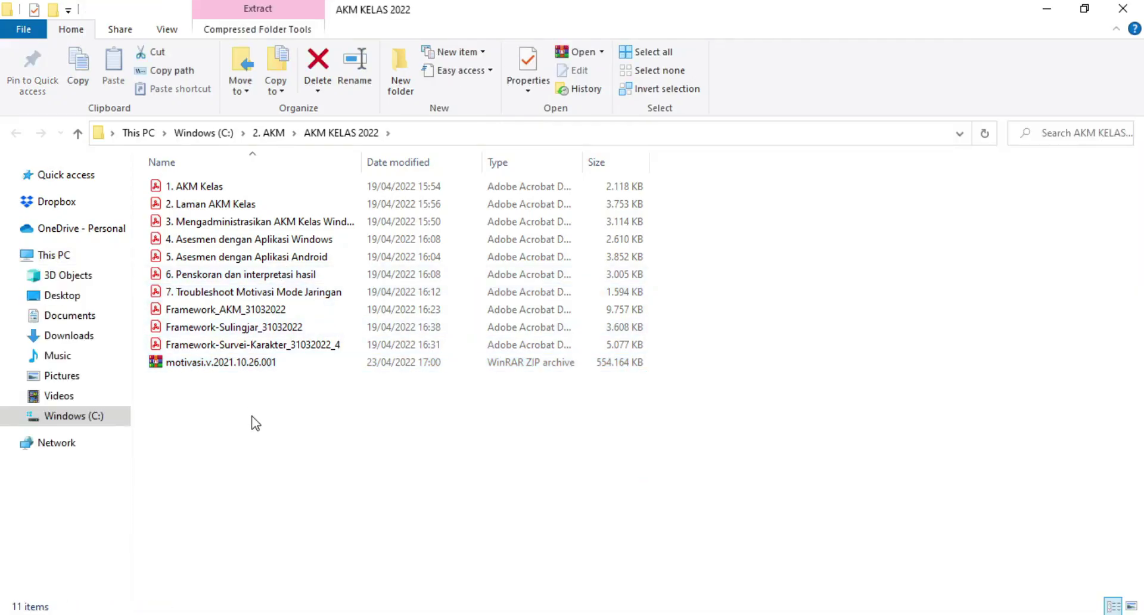
# Examine the contents of the motivasi.v.2021.10.26.001 folder inside the ZIP archive and close the archive
pyautogui.doubleClick(230, 364)
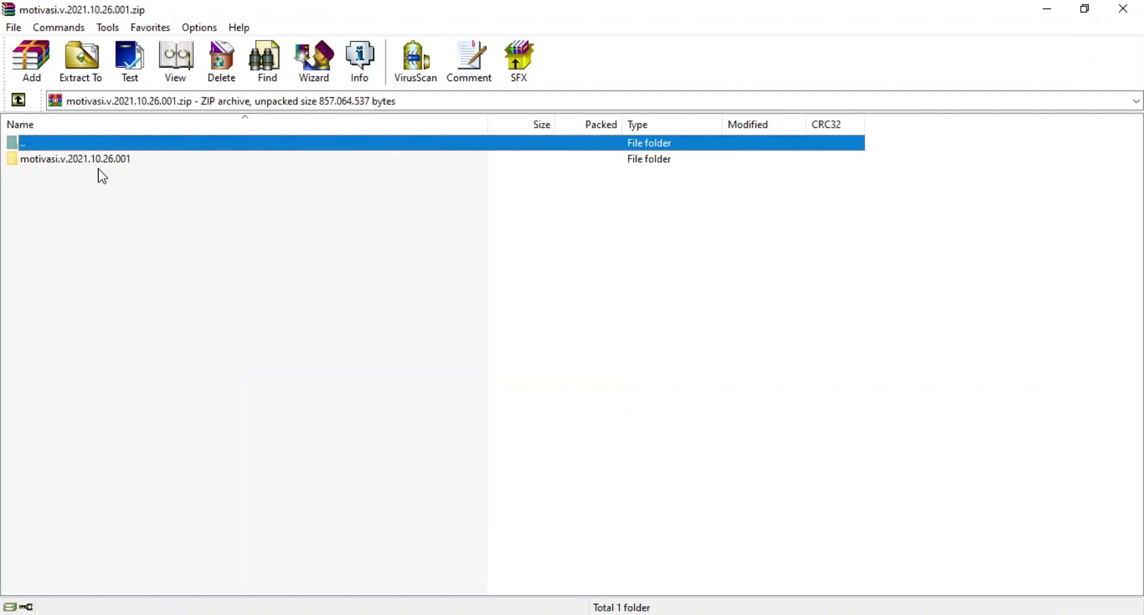
pyautogui.doubleClick(90, 159)
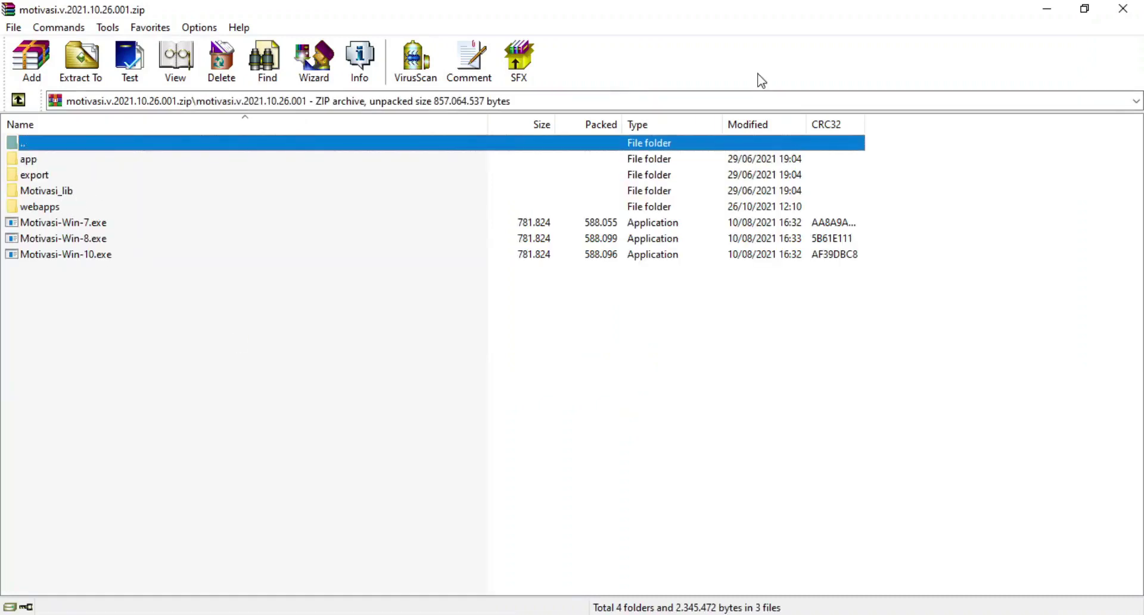
pyautogui.click(1123, 9)
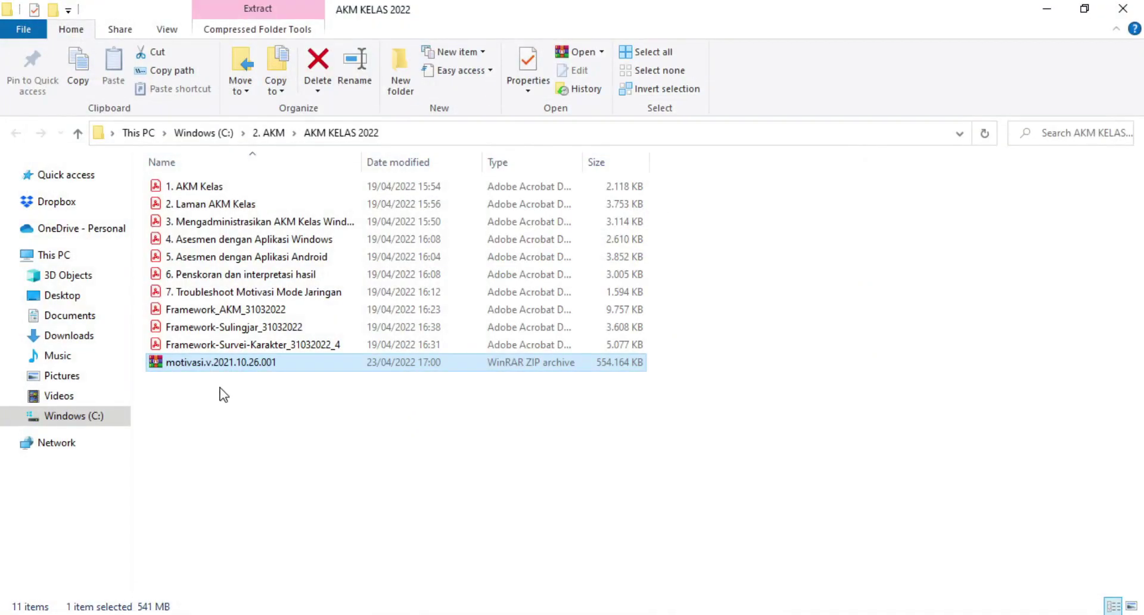
# Extract the motivasi archive to its own motivasi.v.2021.10.26.001 folder and open the extracted folder down to its inner folder
pyautogui.rightClick(216, 366)
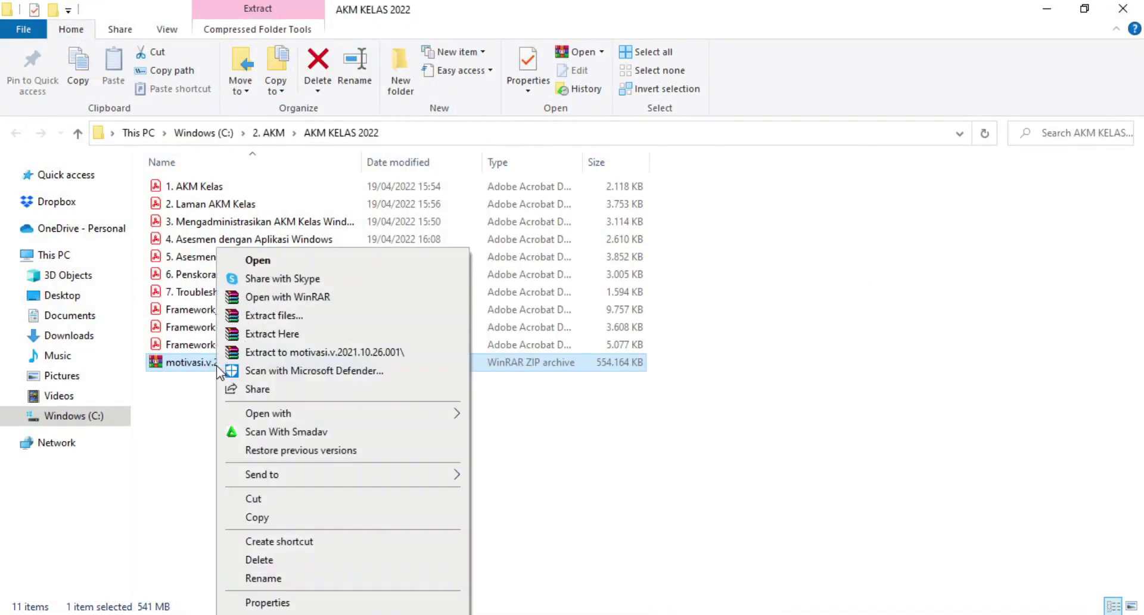
pyautogui.click(319, 352)
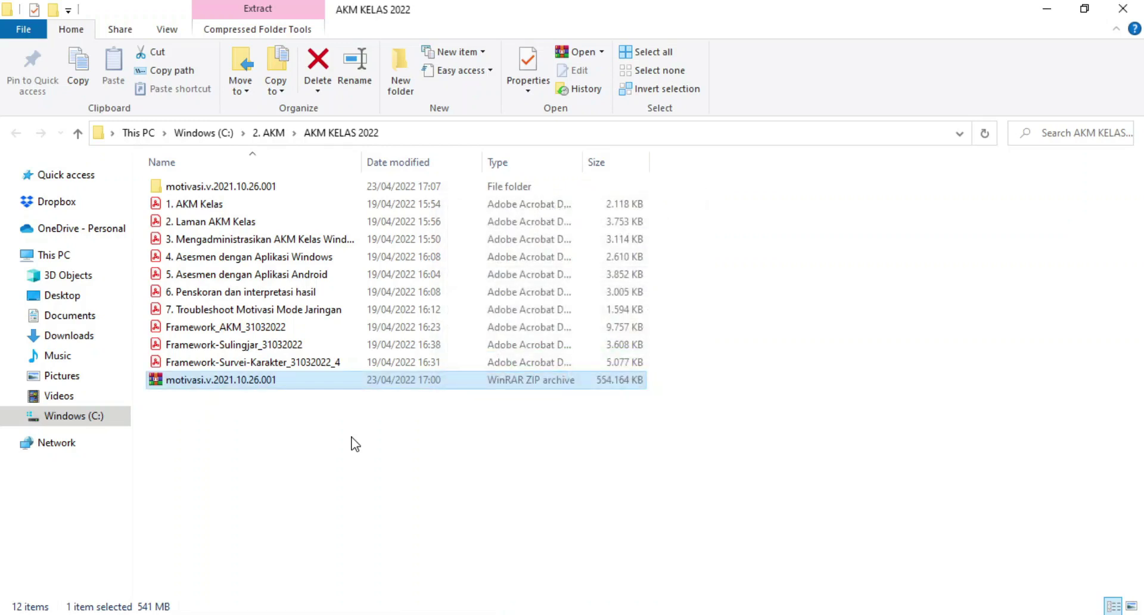
pyautogui.doubleClick(269, 187)
pyautogui.doubleClick(269, 187)
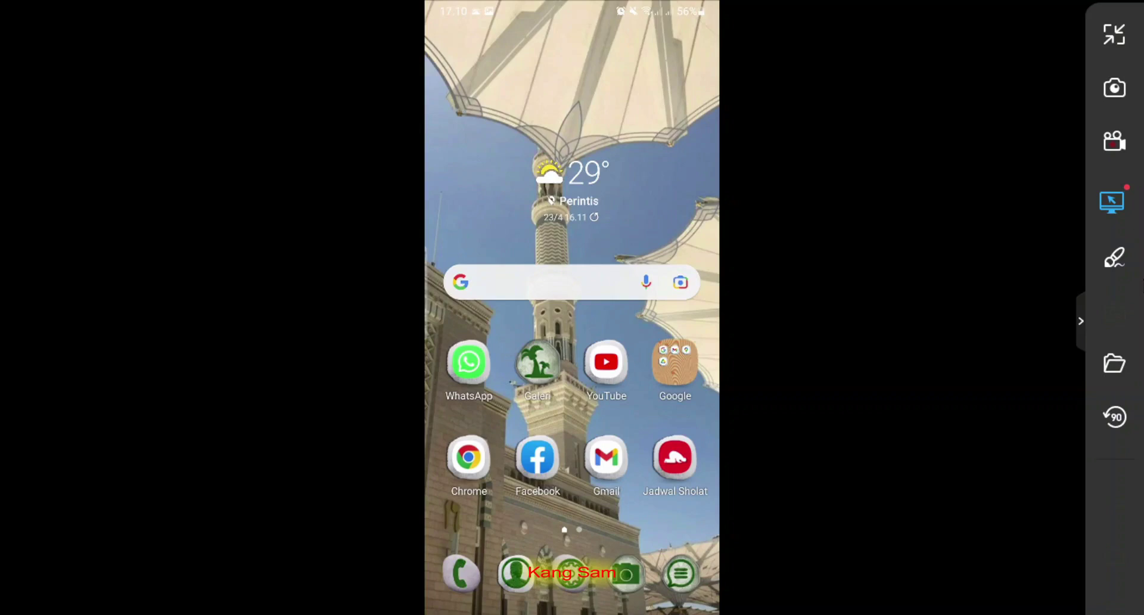
# On the phone, open Chrome and go to pusmenjar.kemdikbud.go.id/akmkelas/
pyautogui.click(469, 457)
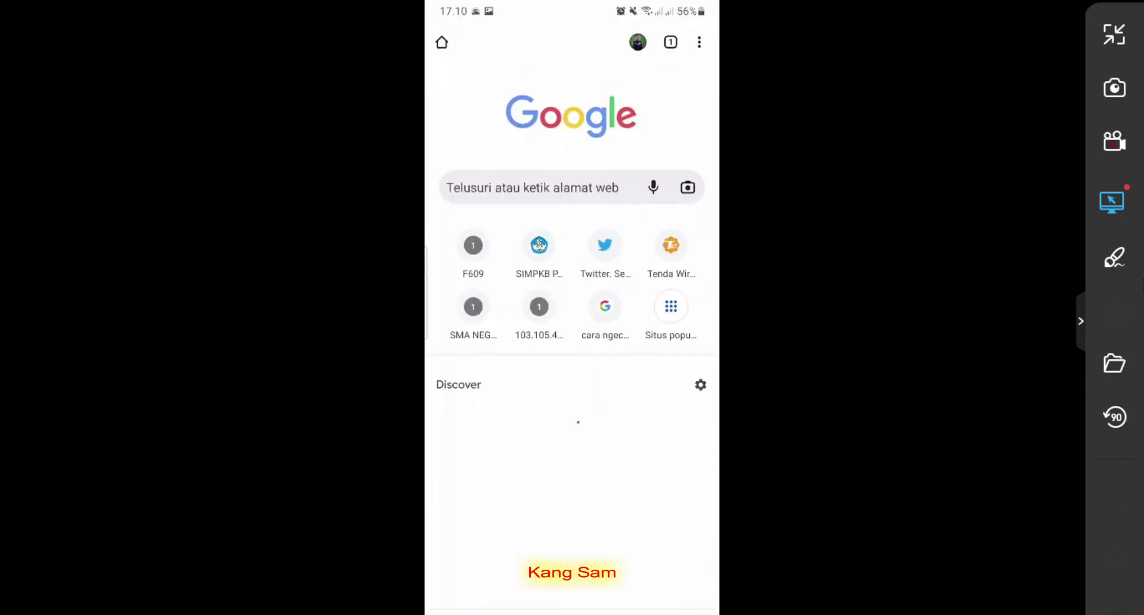
pyautogui.click(532, 187)
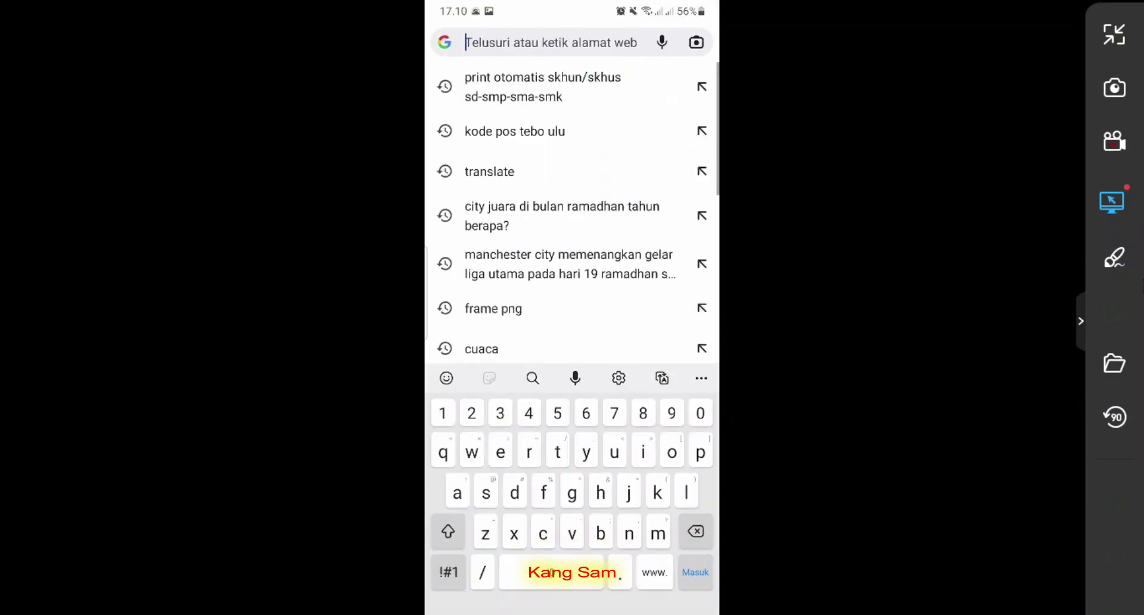
pyautogui.write('pus')
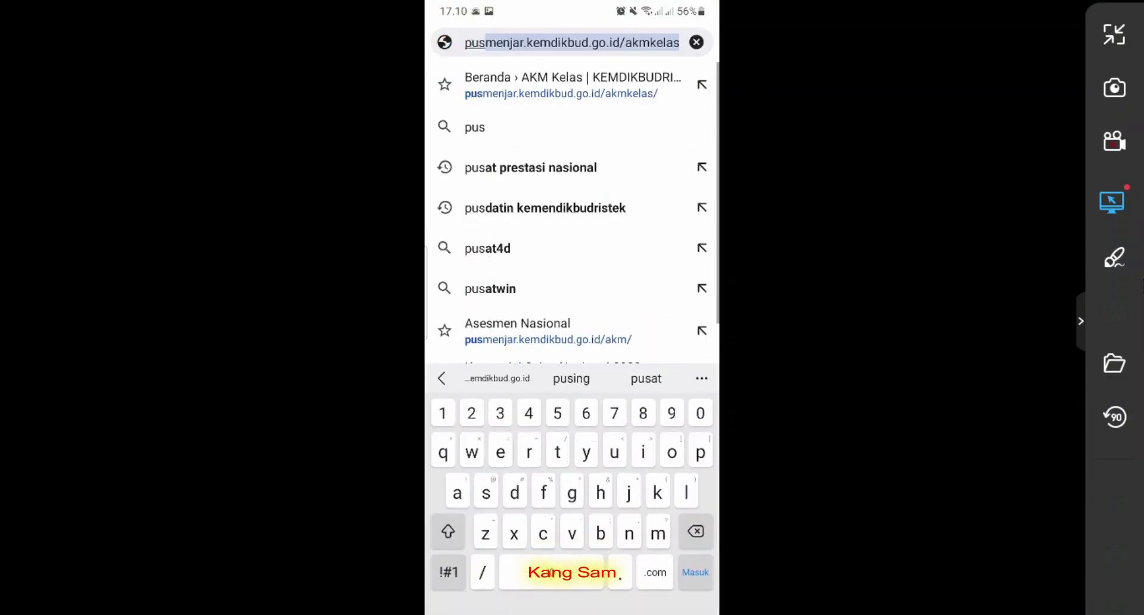
pyautogui.click(625, 42)
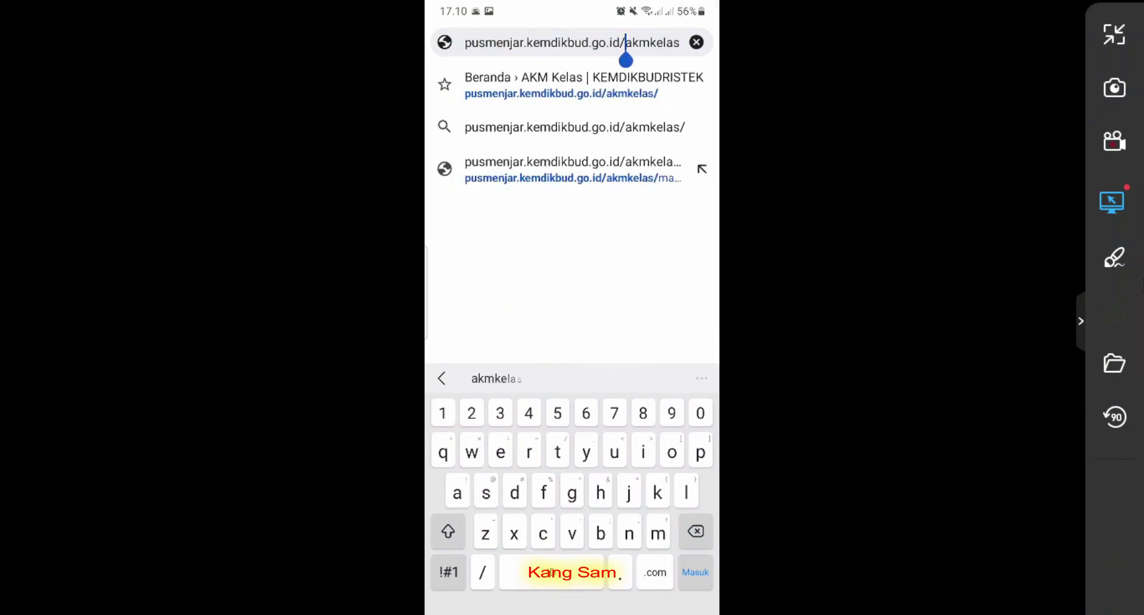
pyautogui.moveTo(627, 62); pyautogui.dragTo(679, 59)
pyautogui.write('/')
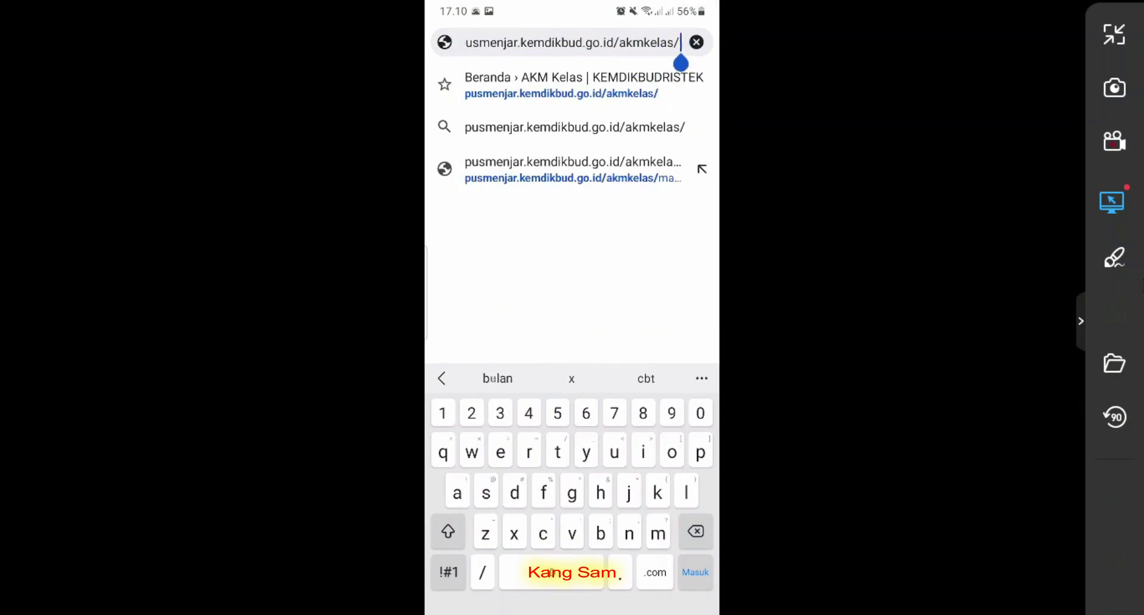
pyautogui.click(695, 572)
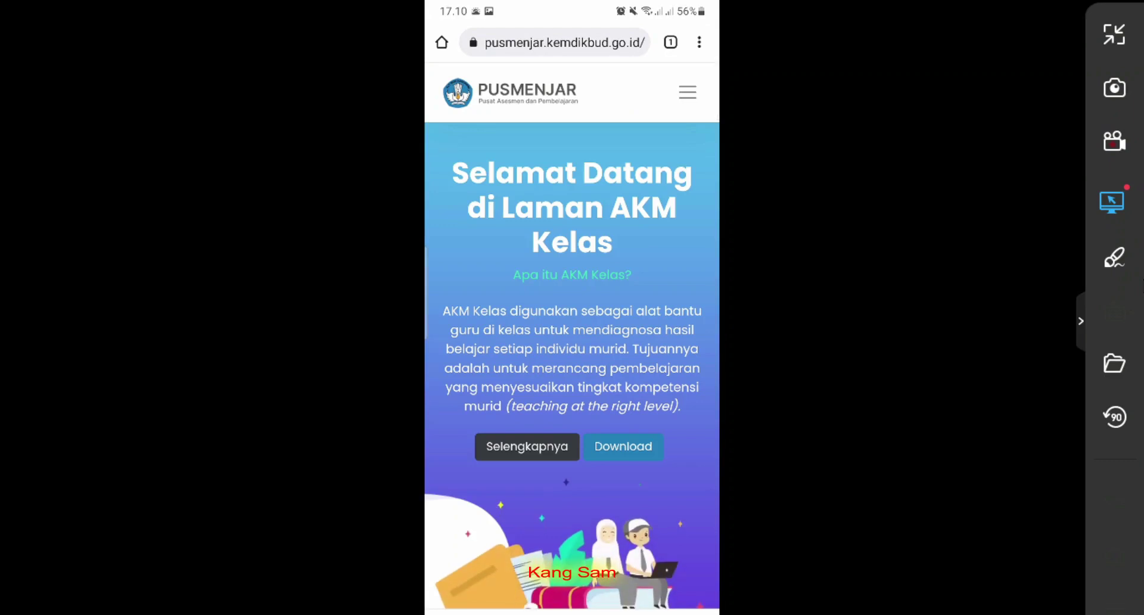
# Go to the site's Unduh Aplikasi page and open Link Unduh Alternatif 1 in Drive with the preselected Google account
pyautogui.click(688, 92)
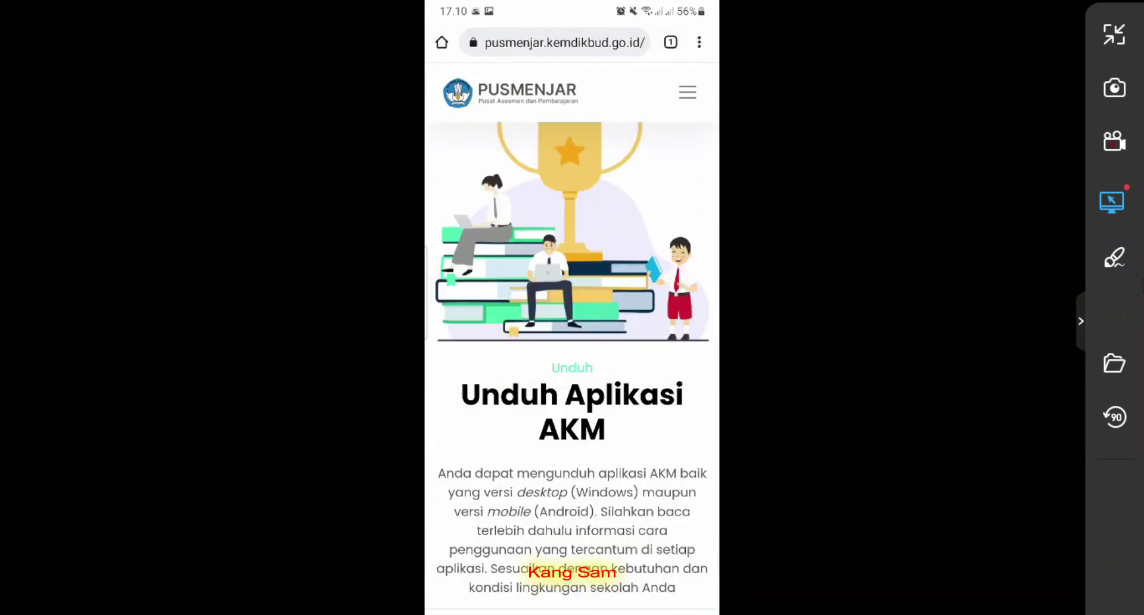
pyautogui.scroll(-2, 572, 298)
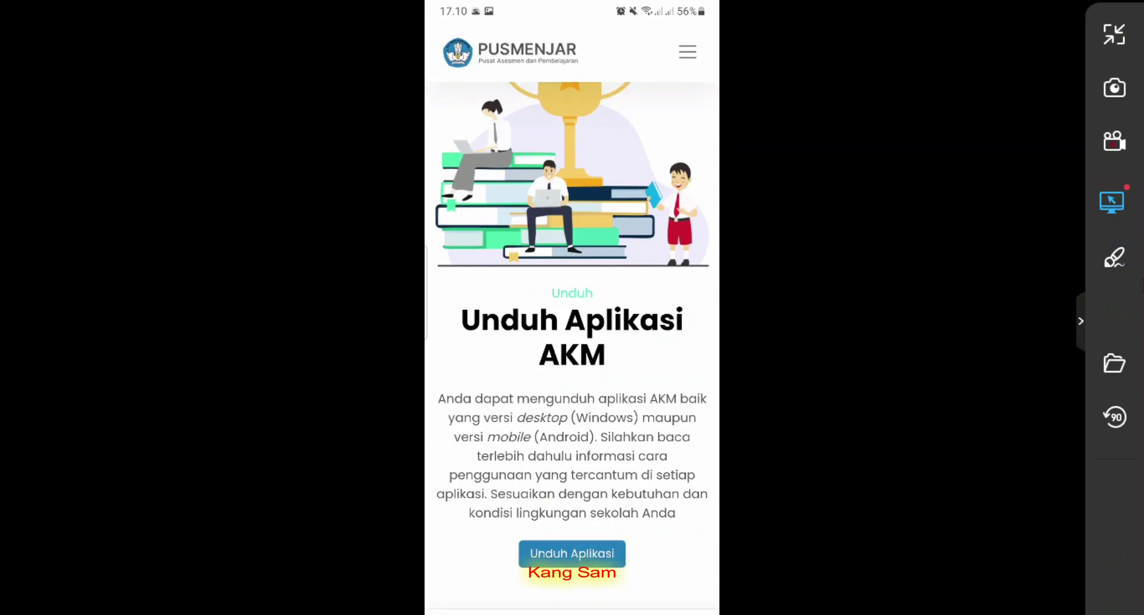
pyautogui.click(572, 553)
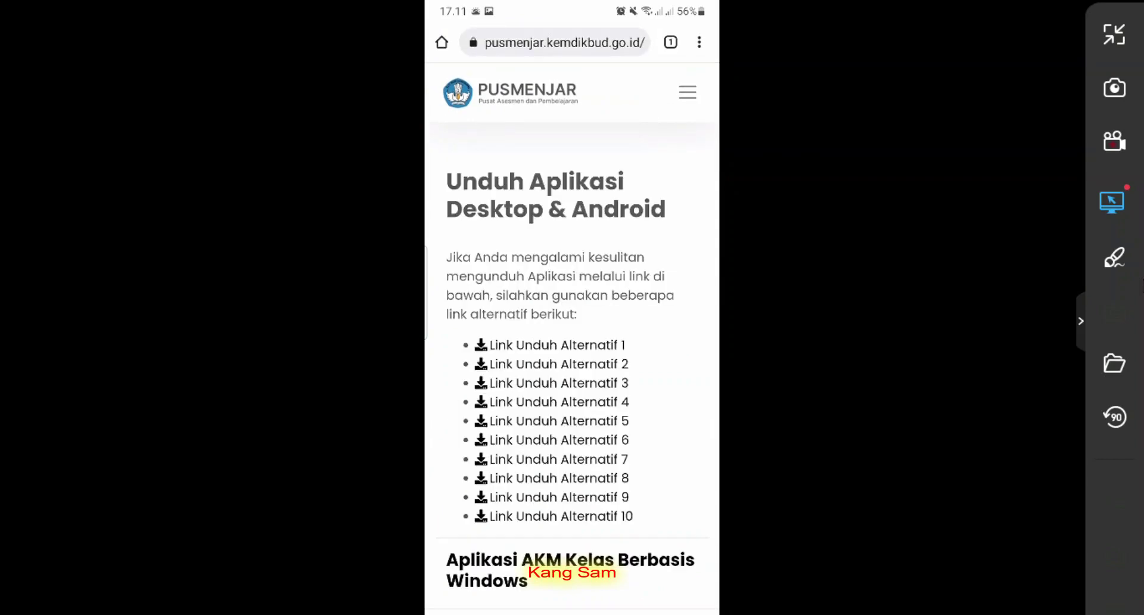
pyautogui.click(557, 345)
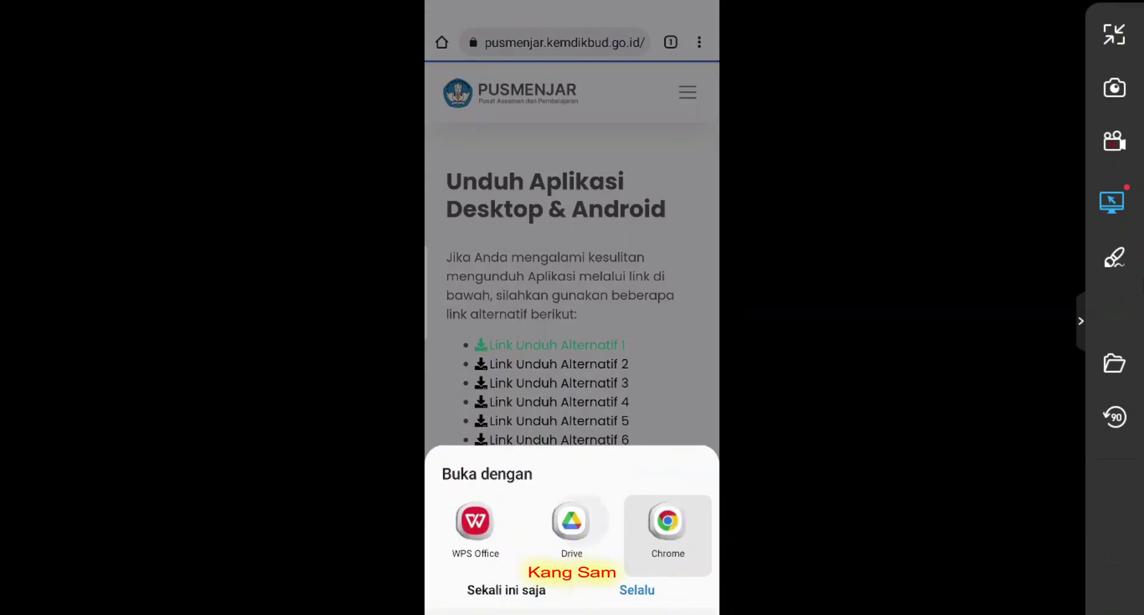
pyautogui.click(571, 524)
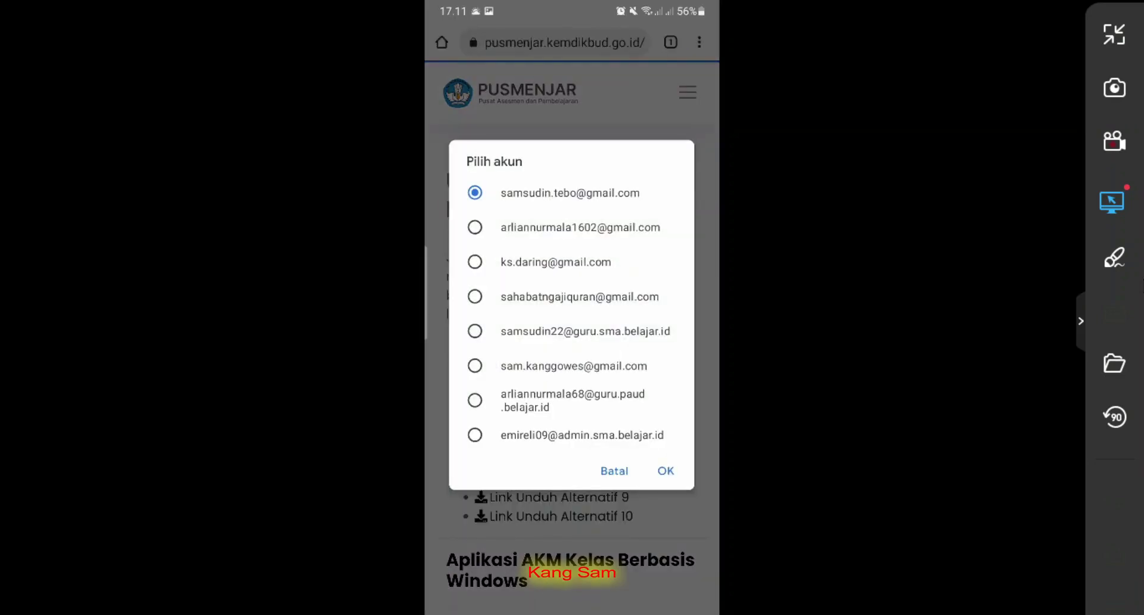
pyautogui.click(665, 471)
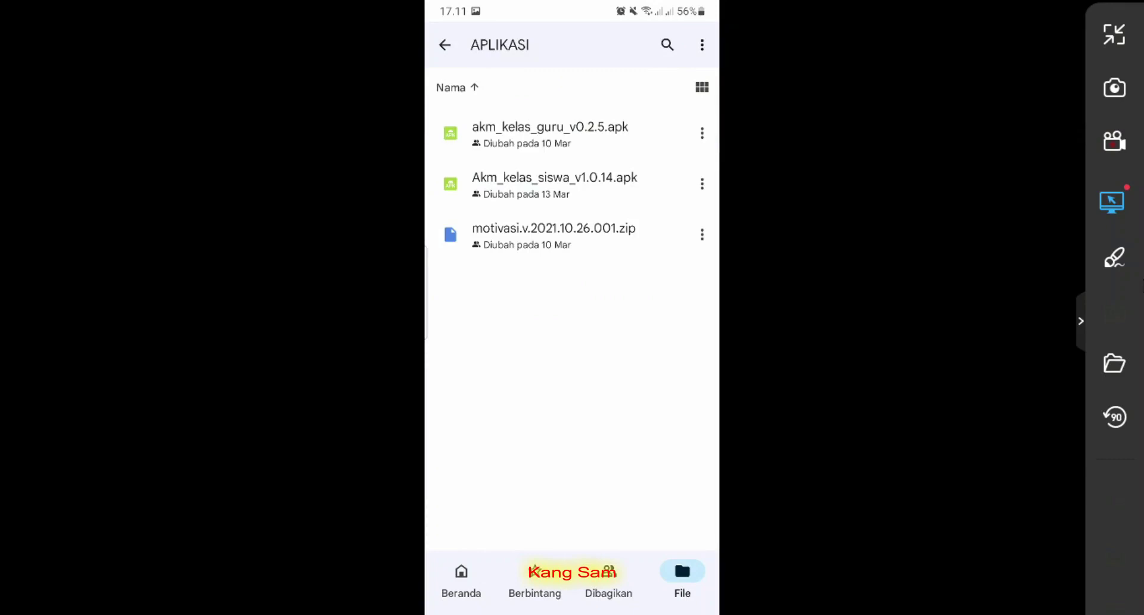
# Download akm_kelas_guru_v0.2.5.apk from the APLIKASI folder and open its download notification with File Saya just this once
pyautogui.click(702, 133)
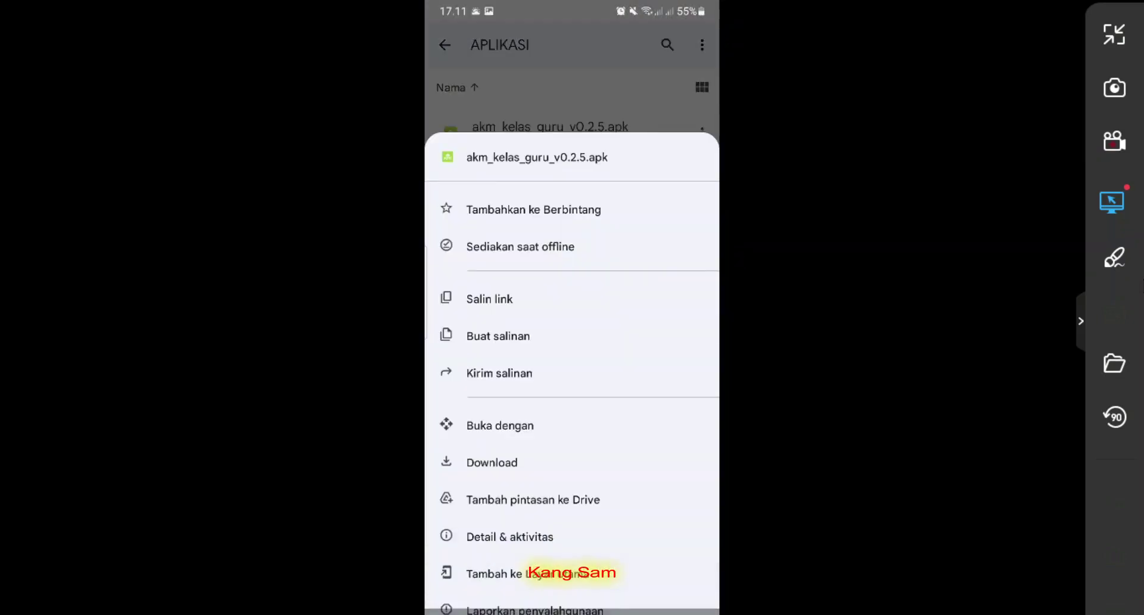
pyautogui.click(492, 462)
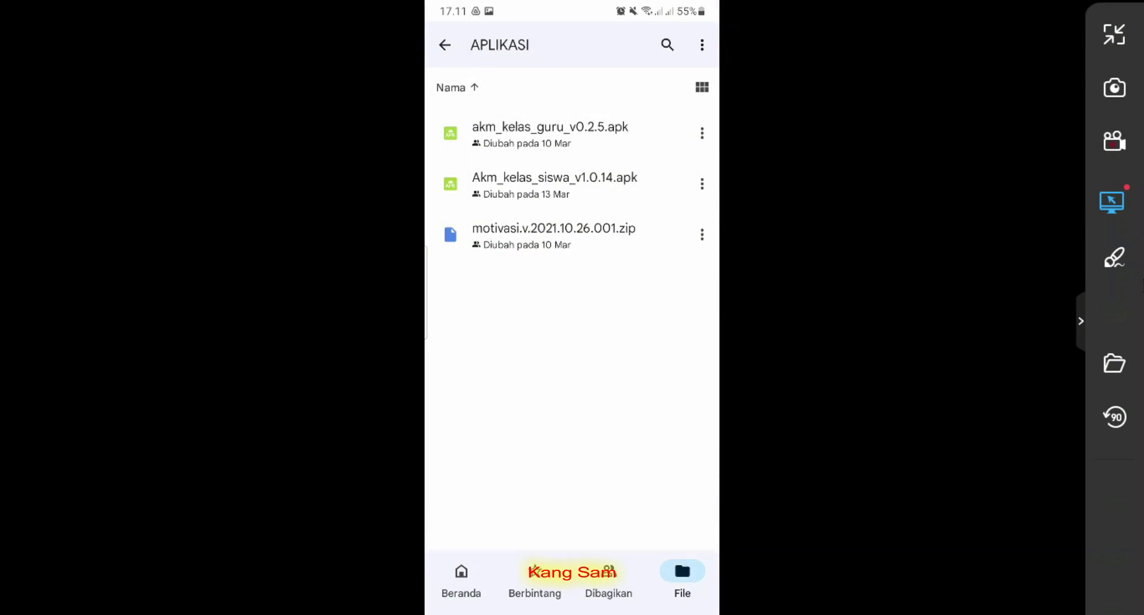
pyautogui.moveTo(572, 6); pyautogui.dragTo(572, 357)
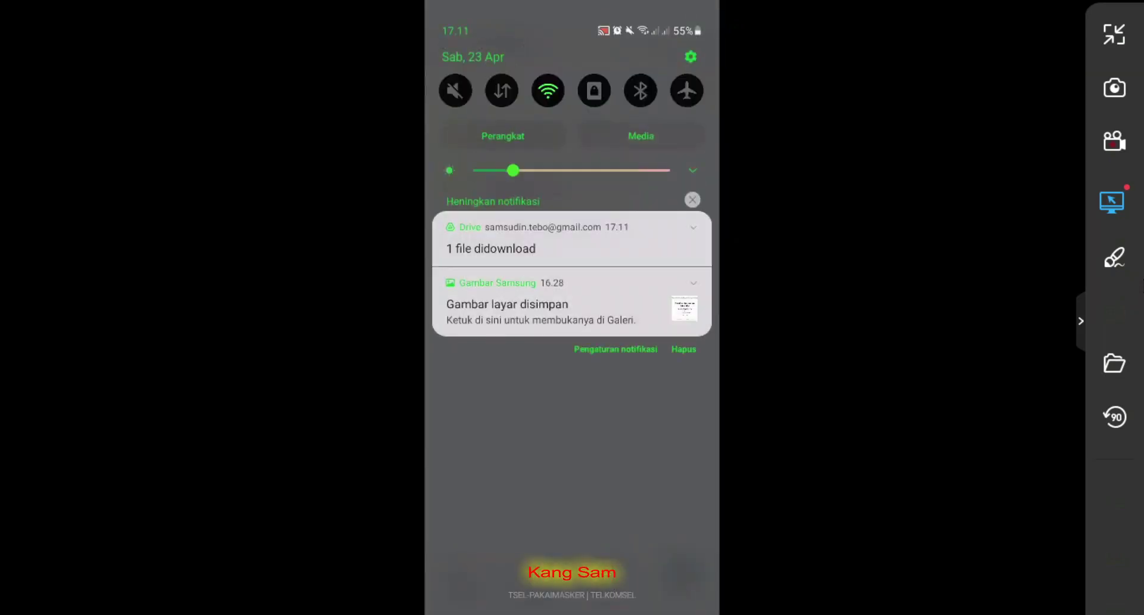
pyautogui.click(536, 244)
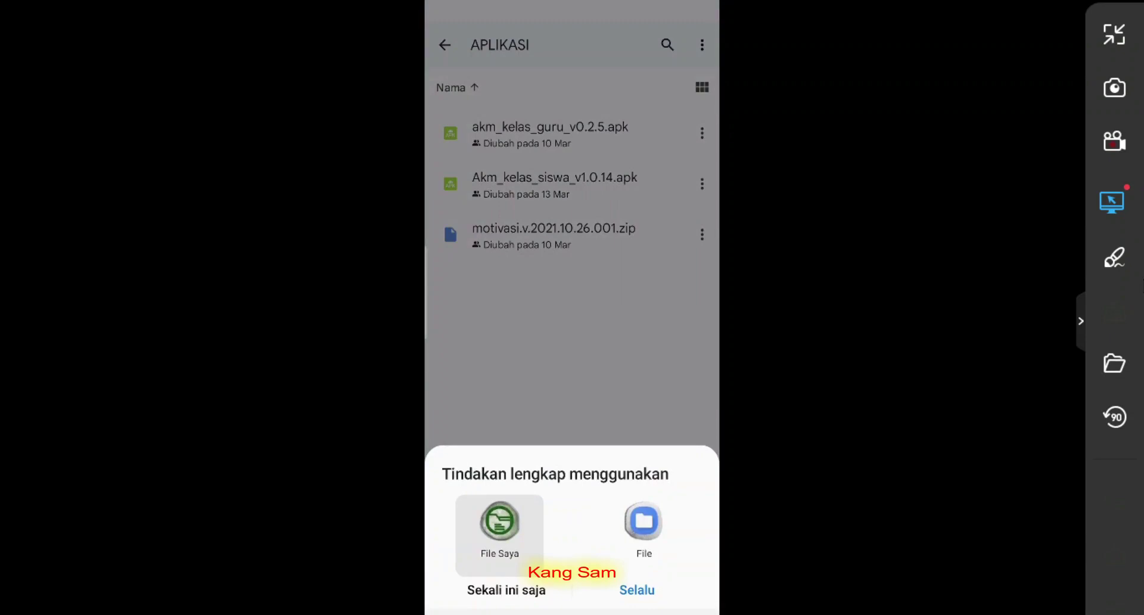
pyautogui.click(506, 590)
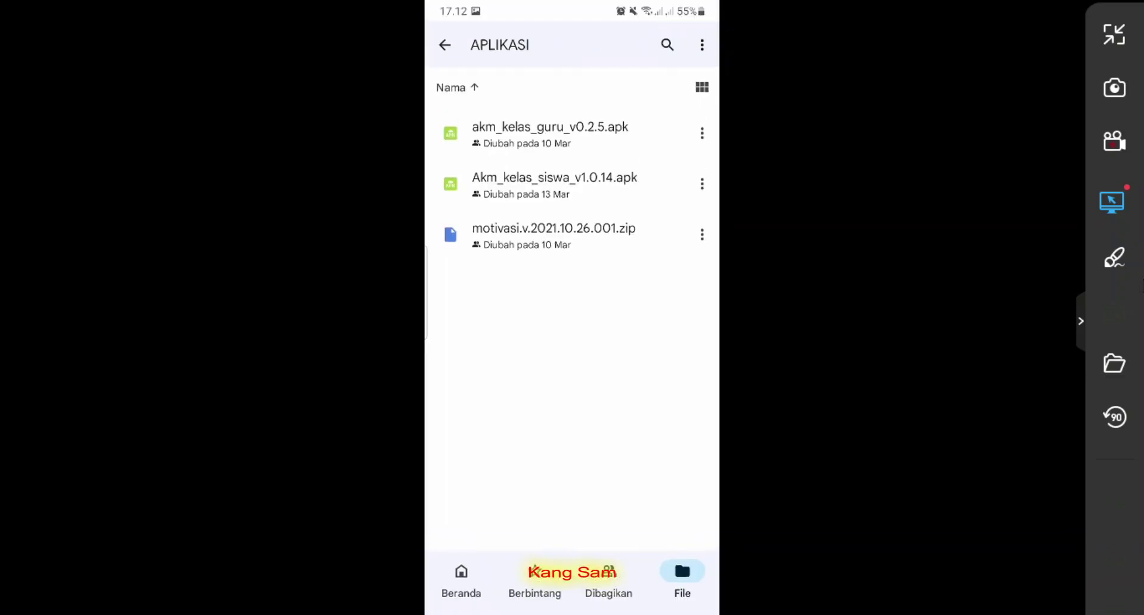
# Download Akm_kelas_siswa_v1.0.14.apk from the APLIKASI folder and open the Unduhan folder with File Saya from its download notification
pyautogui.click(702, 183)
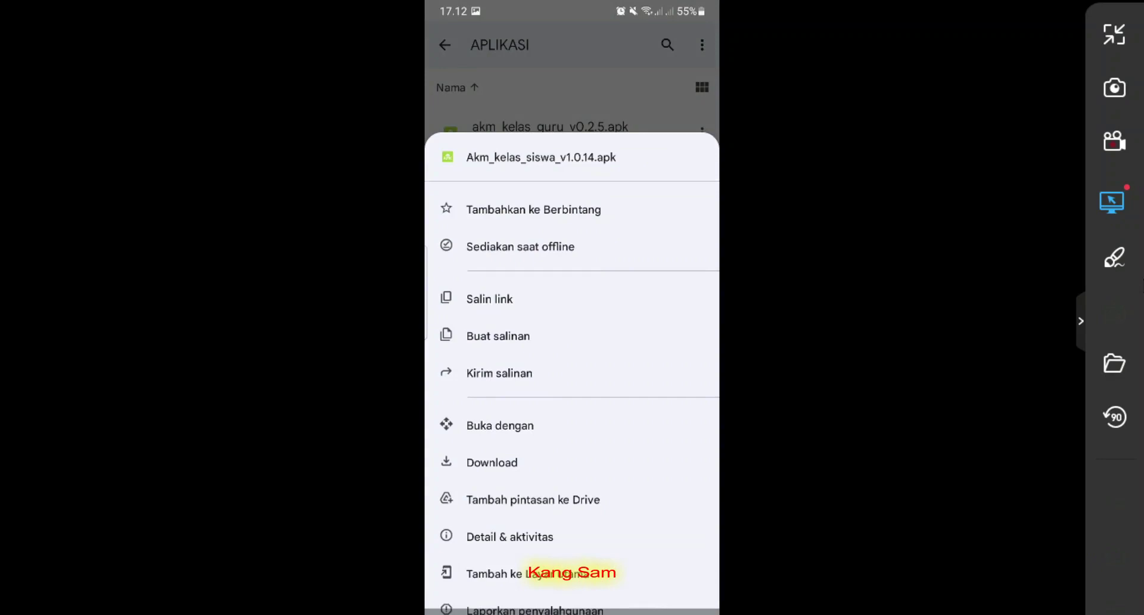
pyautogui.click(492, 463)
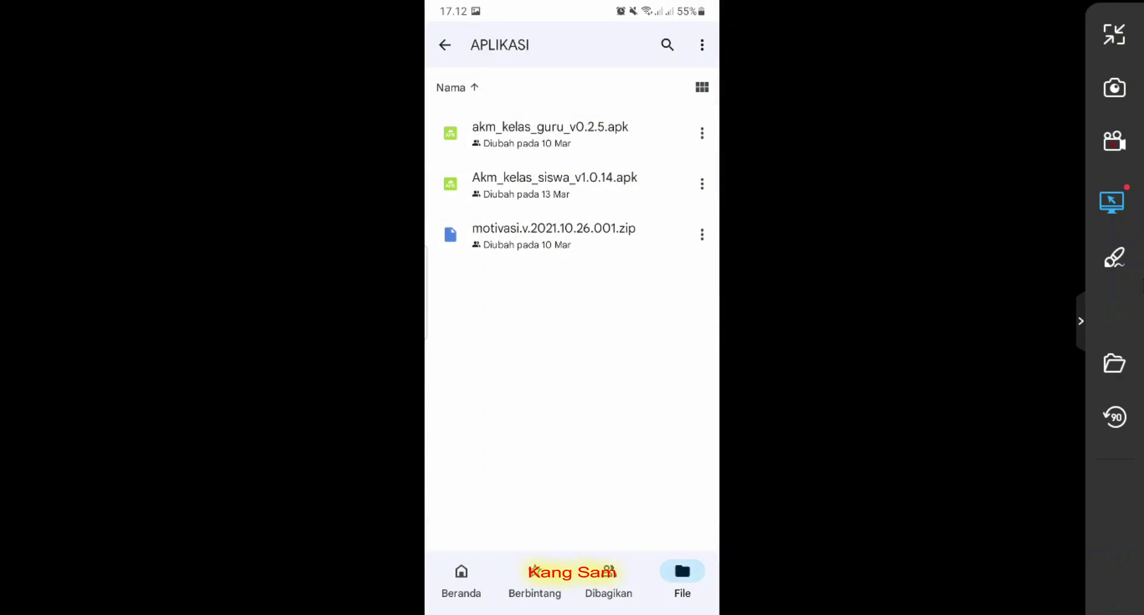
pyautogui.moveTo(572, 6); pyautogui.dragTo(572, 357)
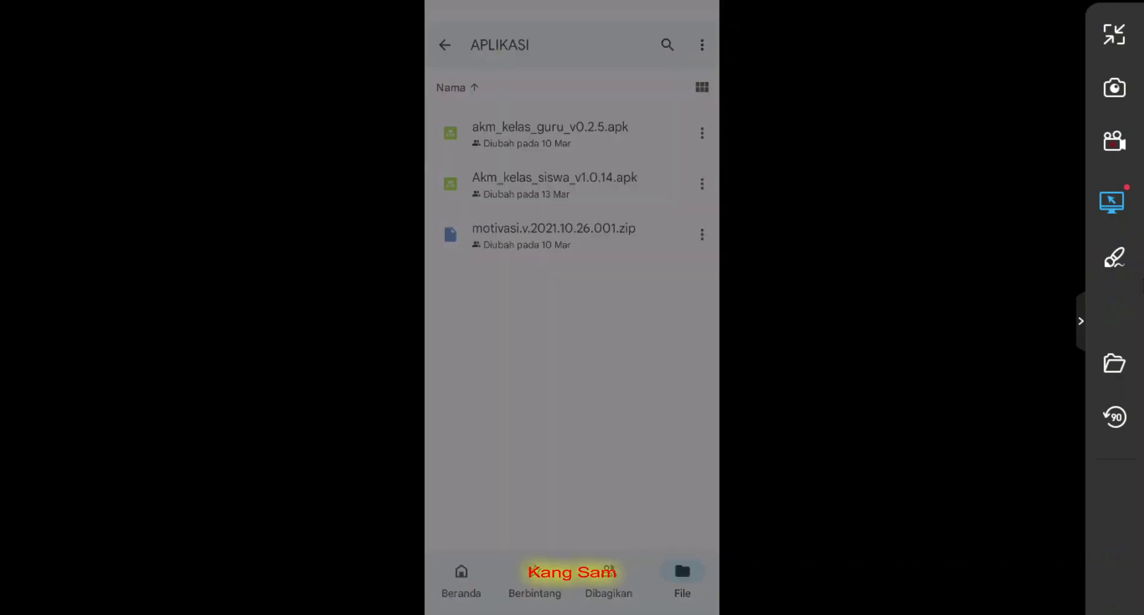
pyautogui.moveTo(572, 476); pyautogui.dragTo(572, 120)
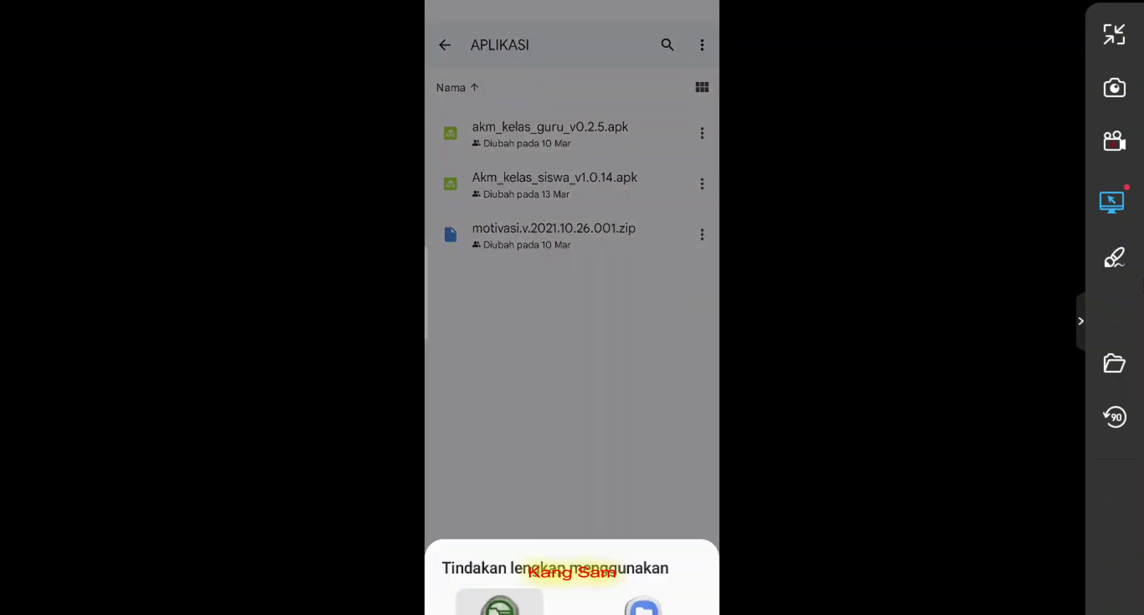
pyautogui.click(506, 590)
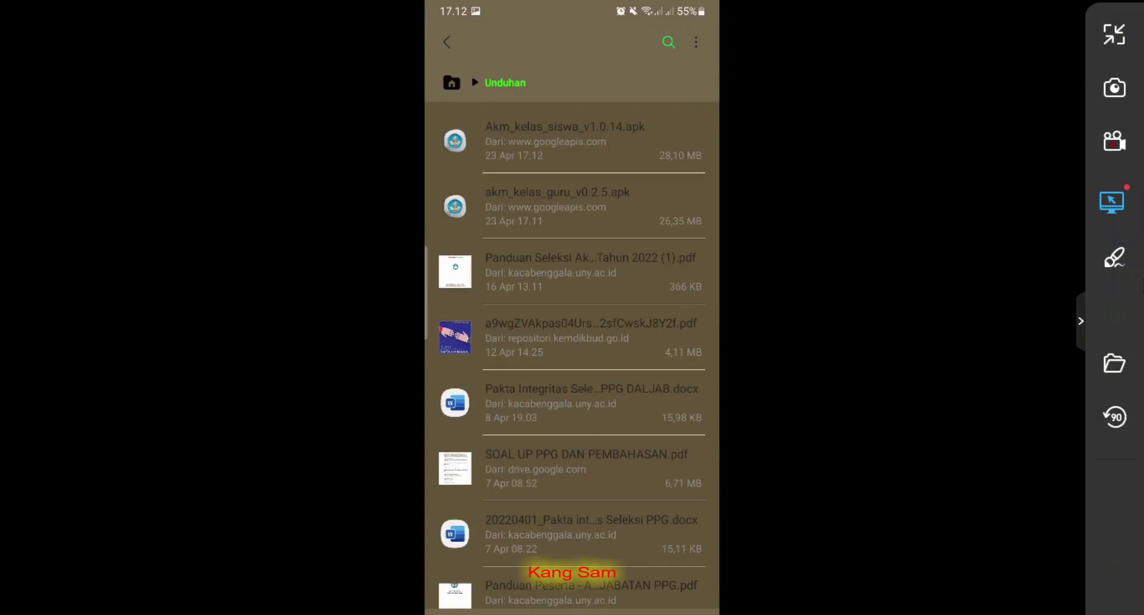
# Return to the home screen, open File Saya from the installed apps and show the File instalasi category
pyautogui.press('Home')
pyautogui.moveTo(572, 506); pyautogui.dragTo(572, 238)
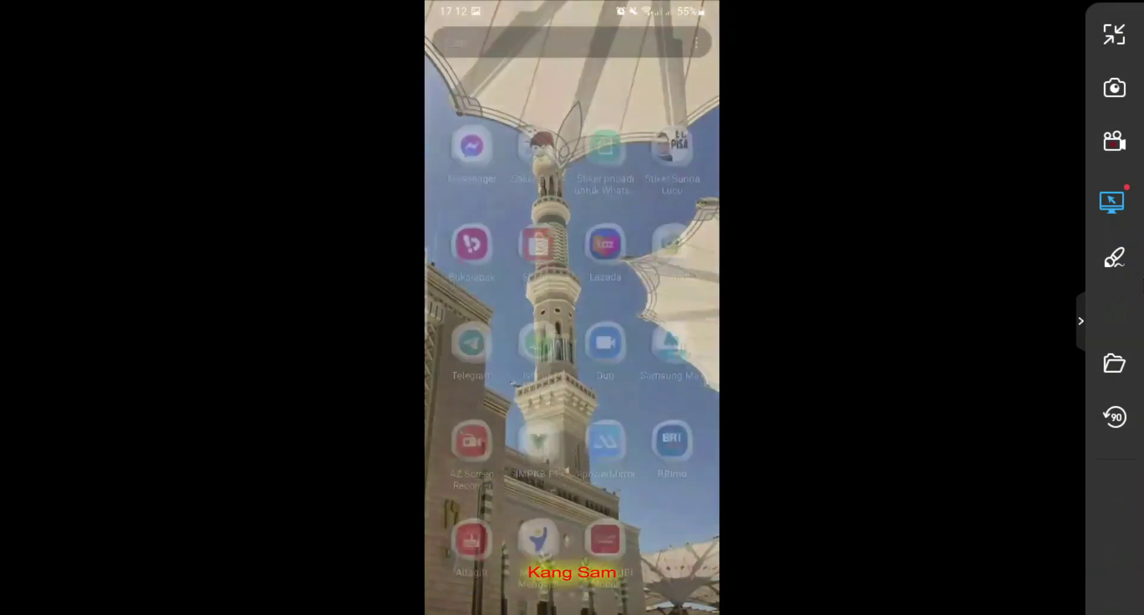
pyautogui.moveTo(476, 298); pyautogui.dragTo(667, 297)
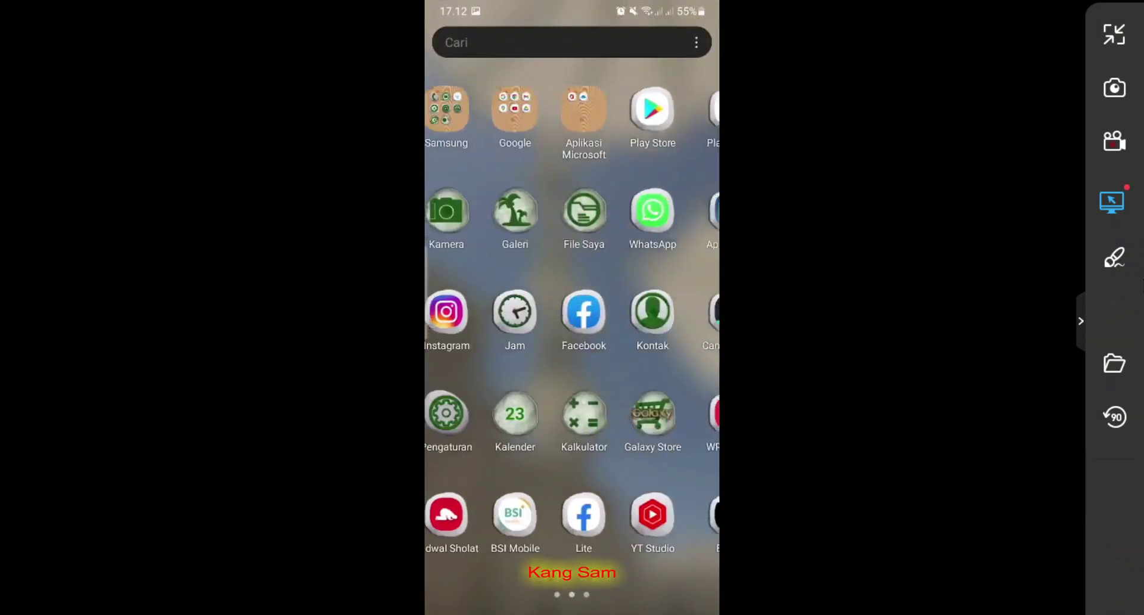
pyautogui.click(606, 209)
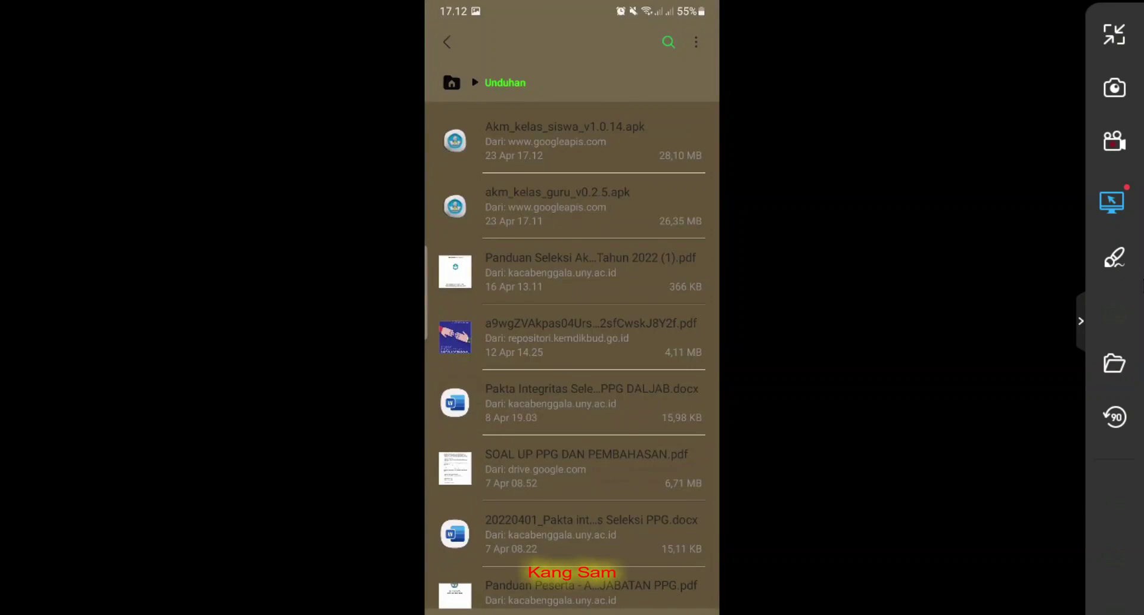
pyautogui.click(447, 41)
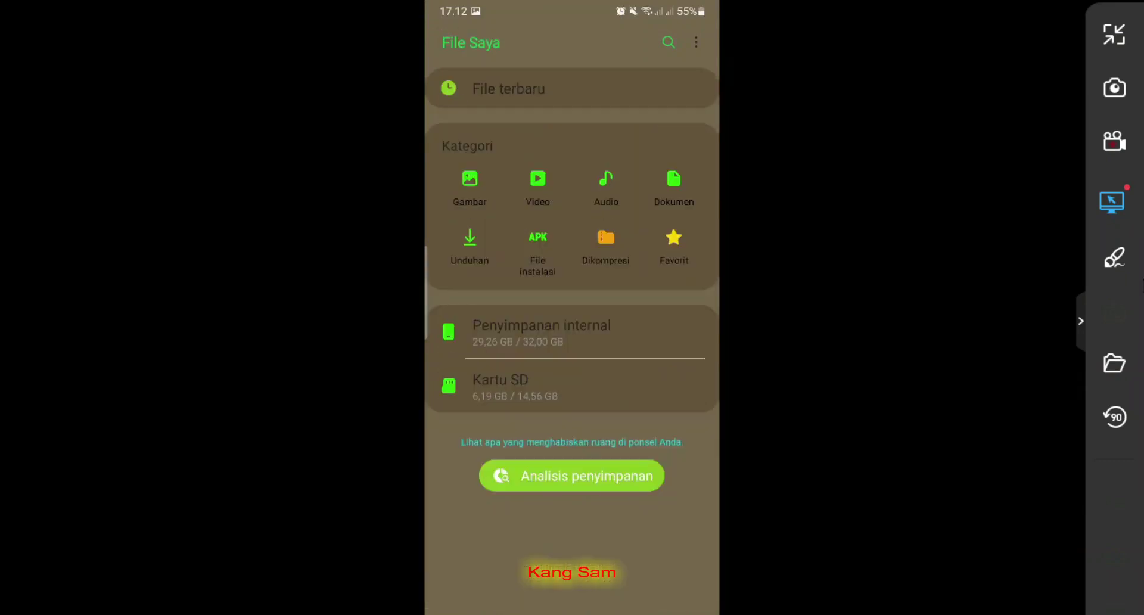
pyautogui.click(537, 244)
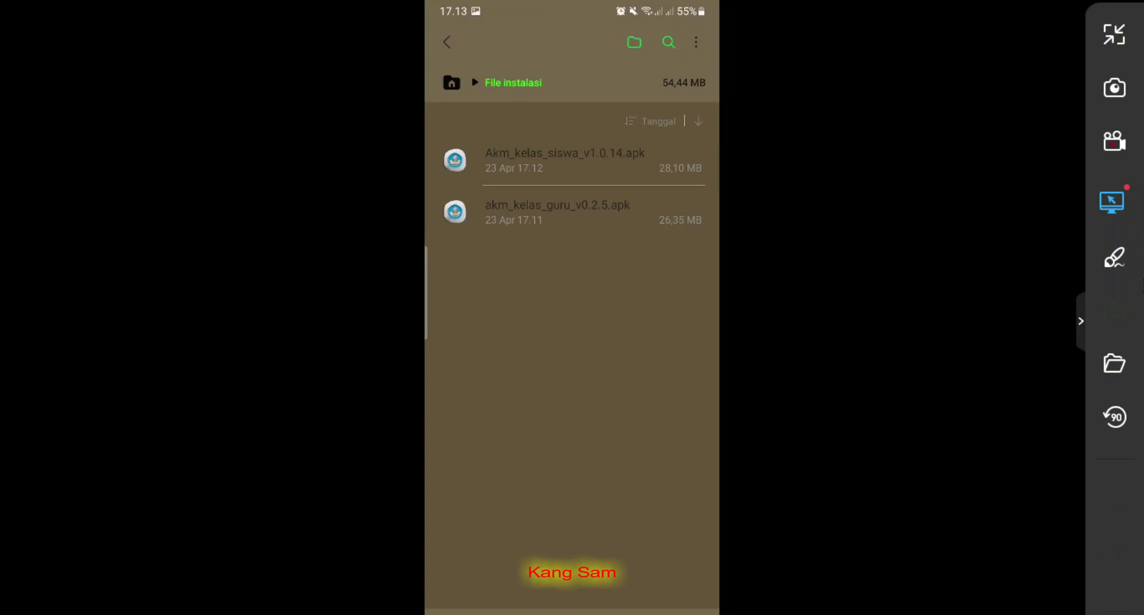
# Install AKM Kelas Guru from akm_kelas_guru_v0.2.5.apk and finish without opening it
pyautogui.click(557, 212)
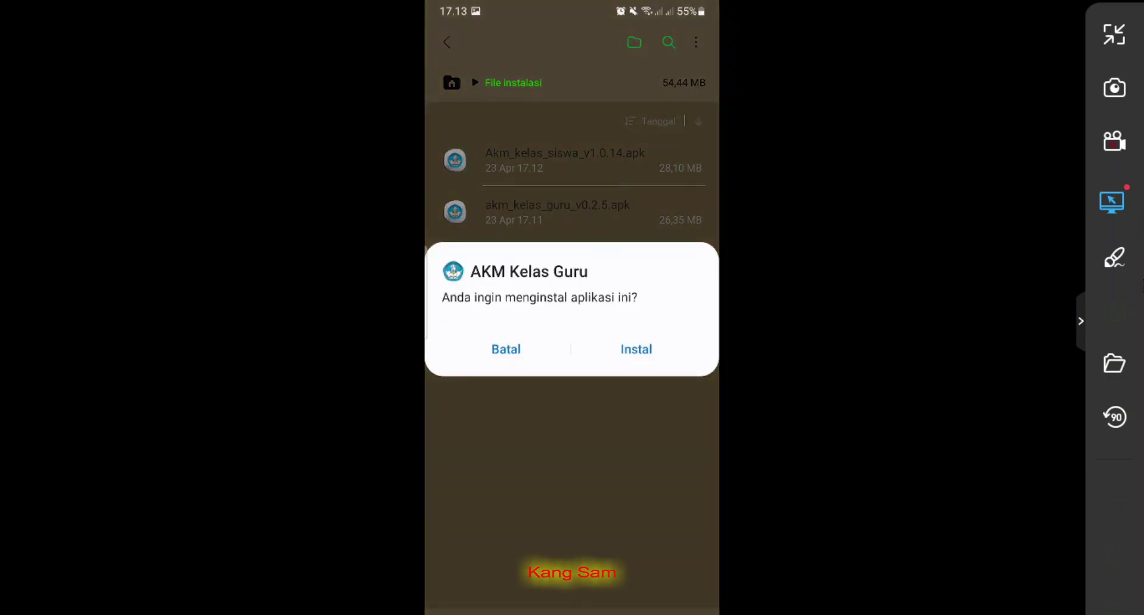
pyautogui.click(636, 350)
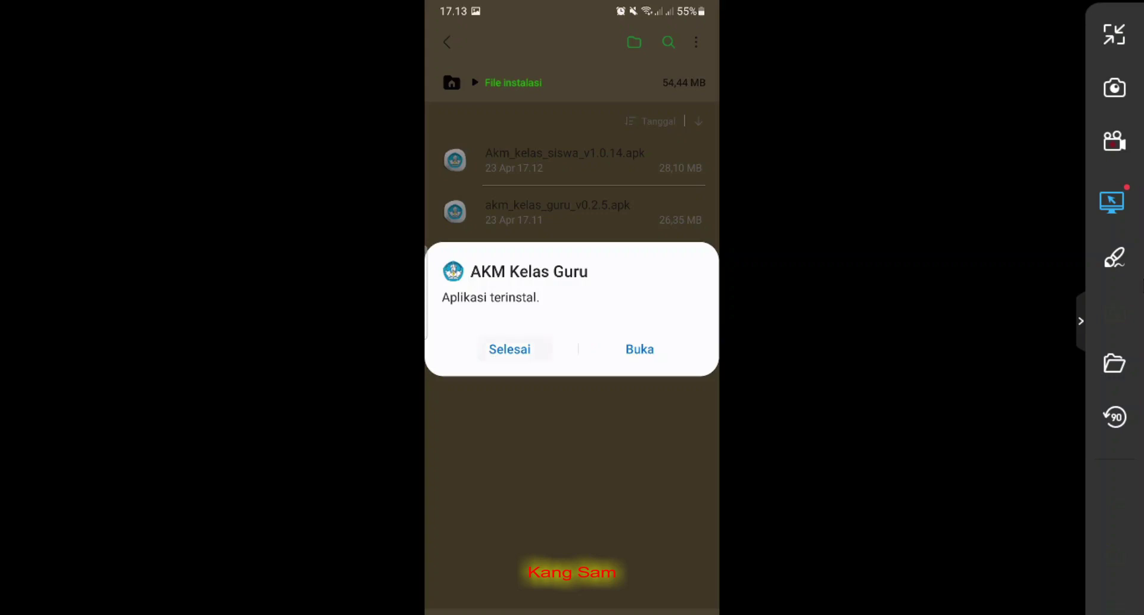
pyautogui.click(510, 349)
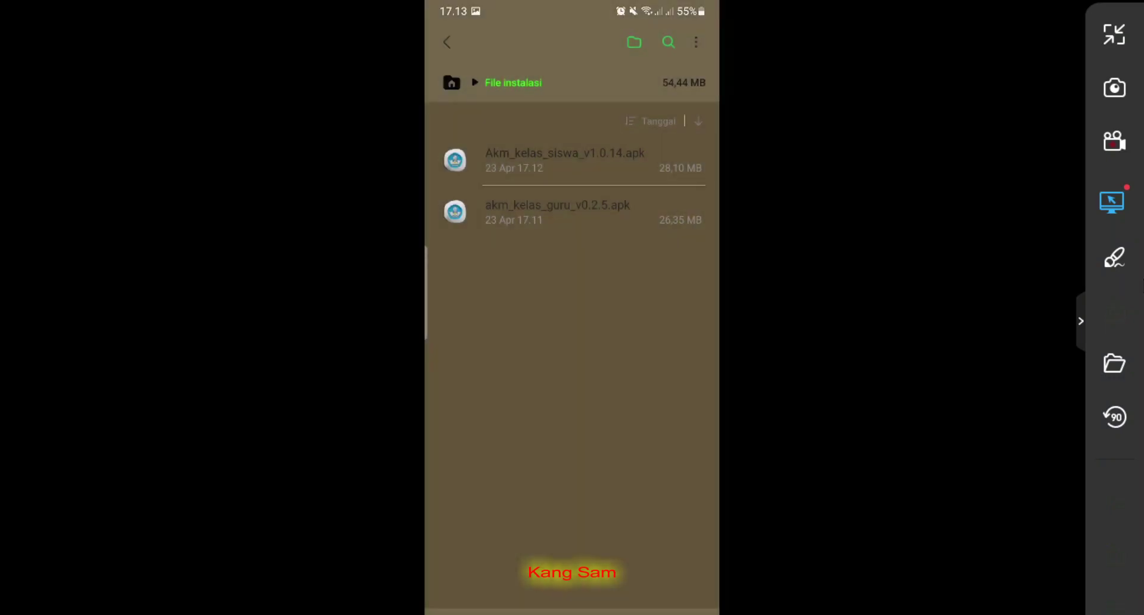
# Install AKM Kelas Siswa from Akm_kelas_siswa_v1.0.14.apk and return to the home screen
pyautogui.click(566, 160)
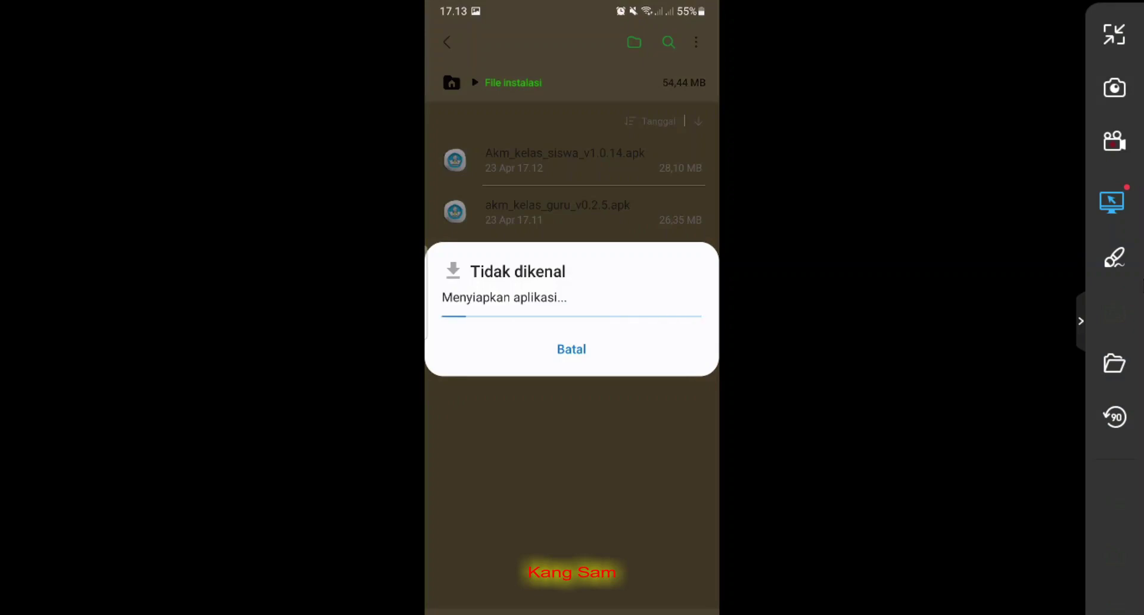
pyautogui.click(636, 349)
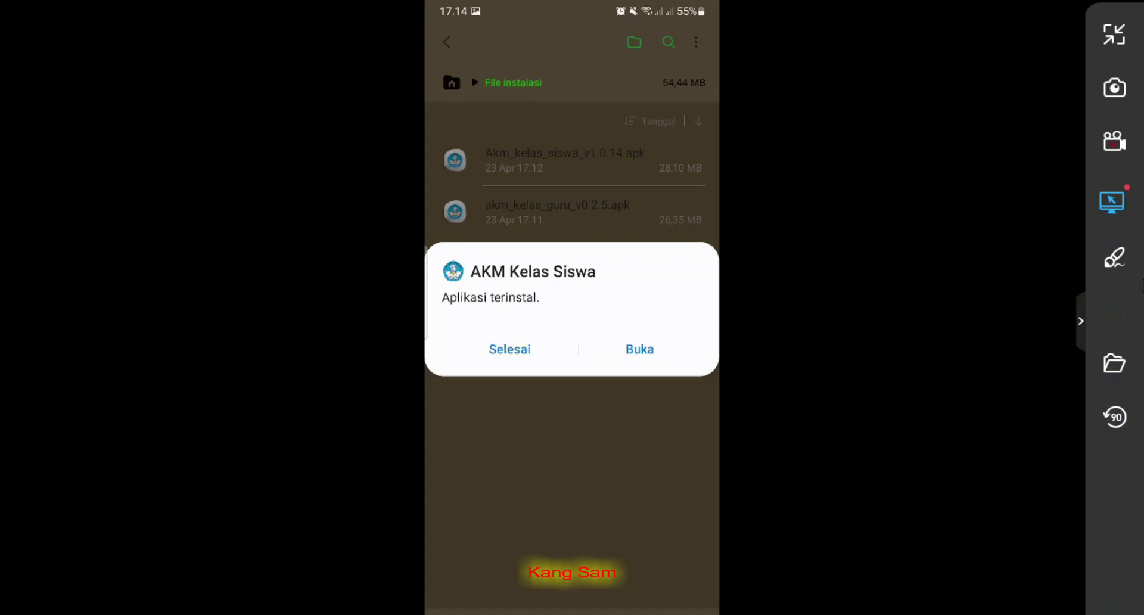
pyautogui.press('super')
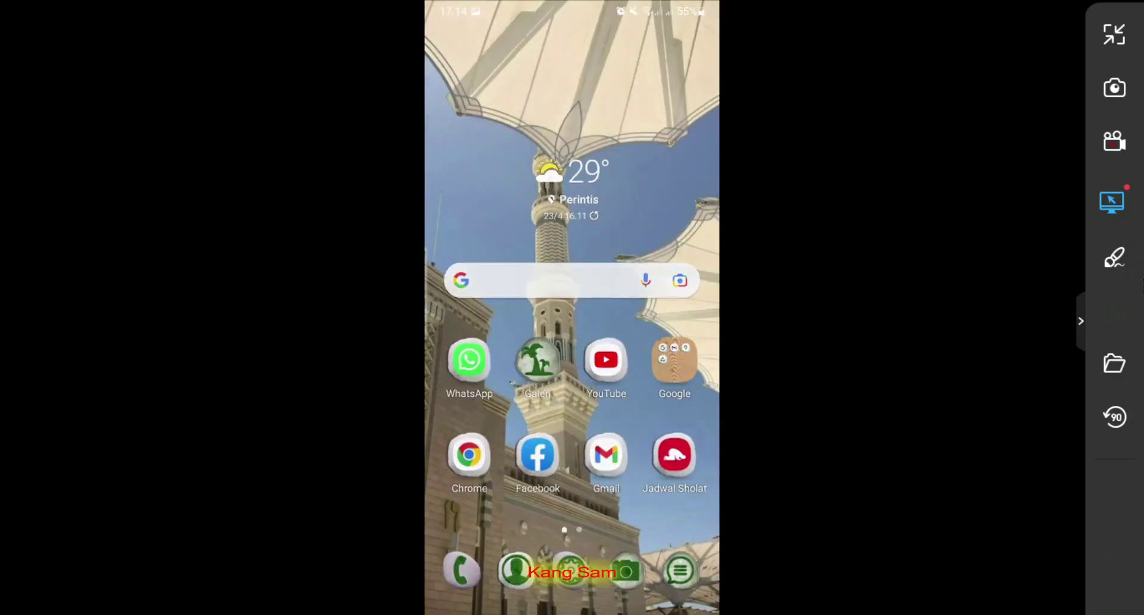
# Launch AKM Kelas Guru, allowing audio recording while the app is in use and access to photos, media and files
pyautogui.moveTo(572, 507); pyautogui.dragTo(572, 209)
pyautogui.moveTo(685, 328); pyautogui.dragTo(572, 328)
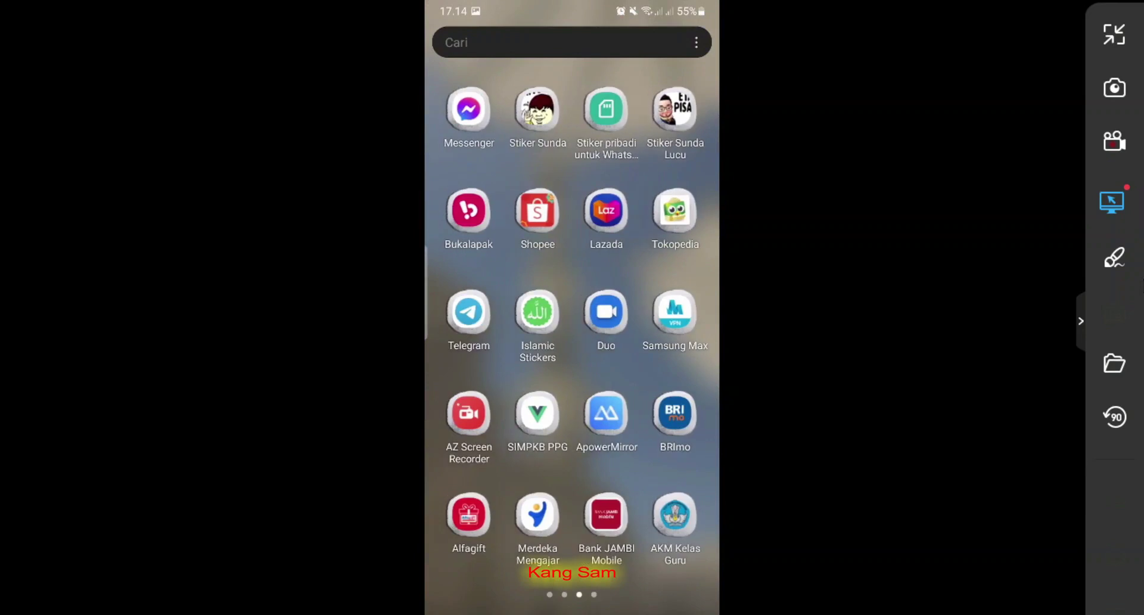
pyautogui.click(469, 109)
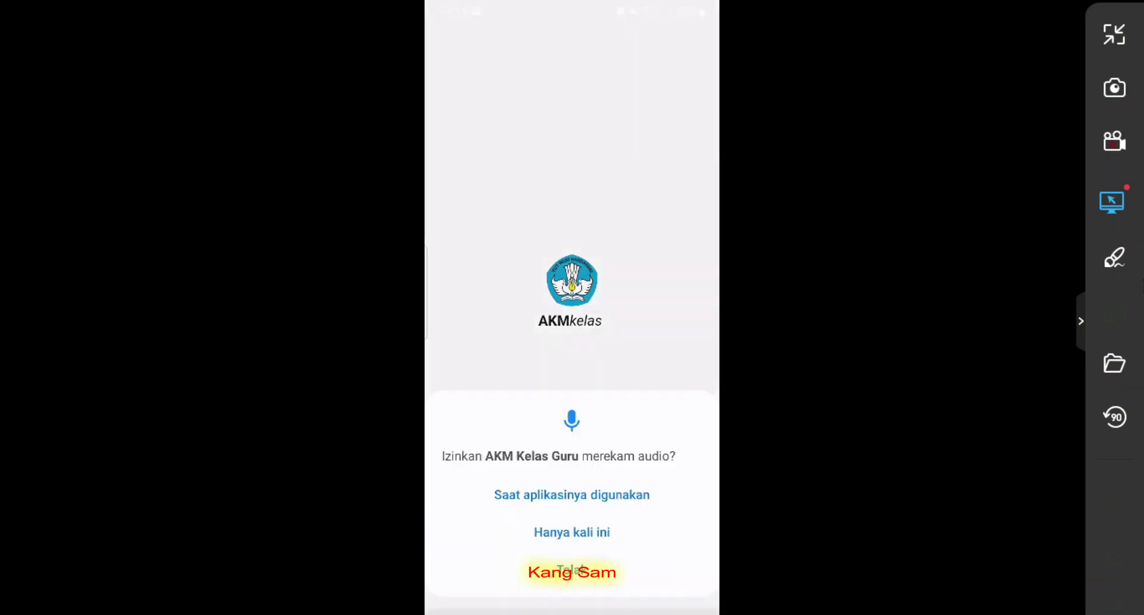
pyautogui.click(572, 495)
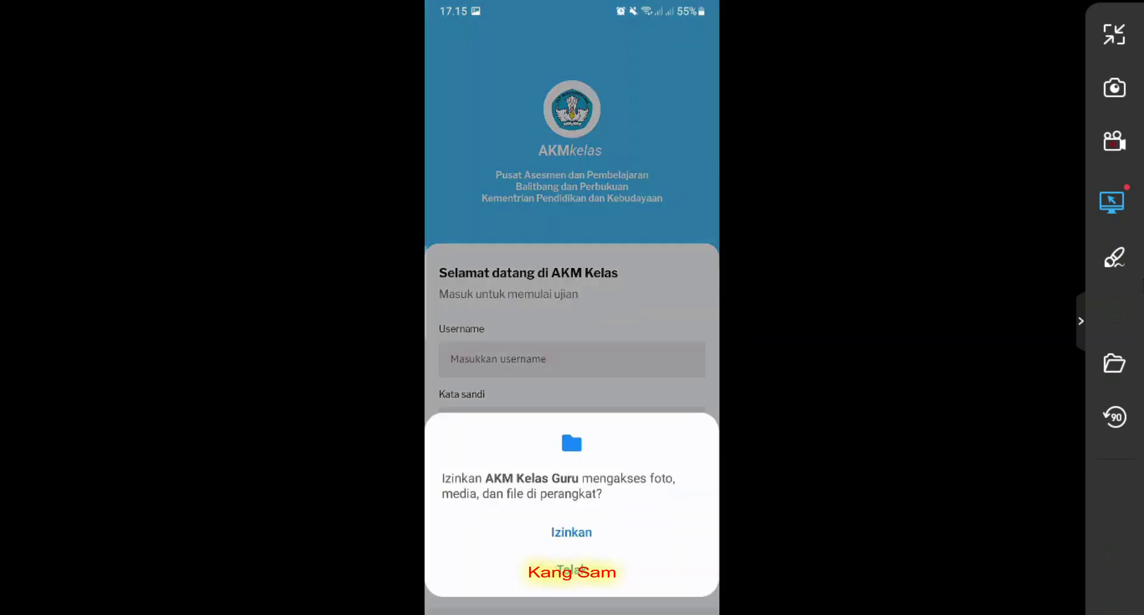
pyautogui.click(572, 533)
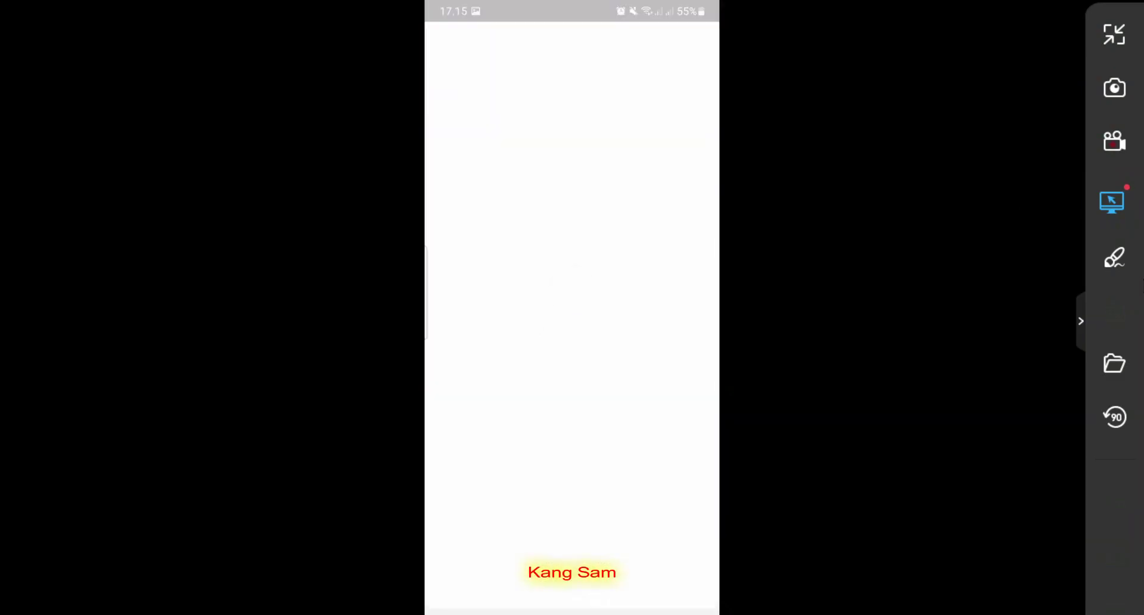
# Open AKM Kelas Siswa in Ujian/Survey mode to view its data import screen, and leave it
pyautogui.click(572, 532)
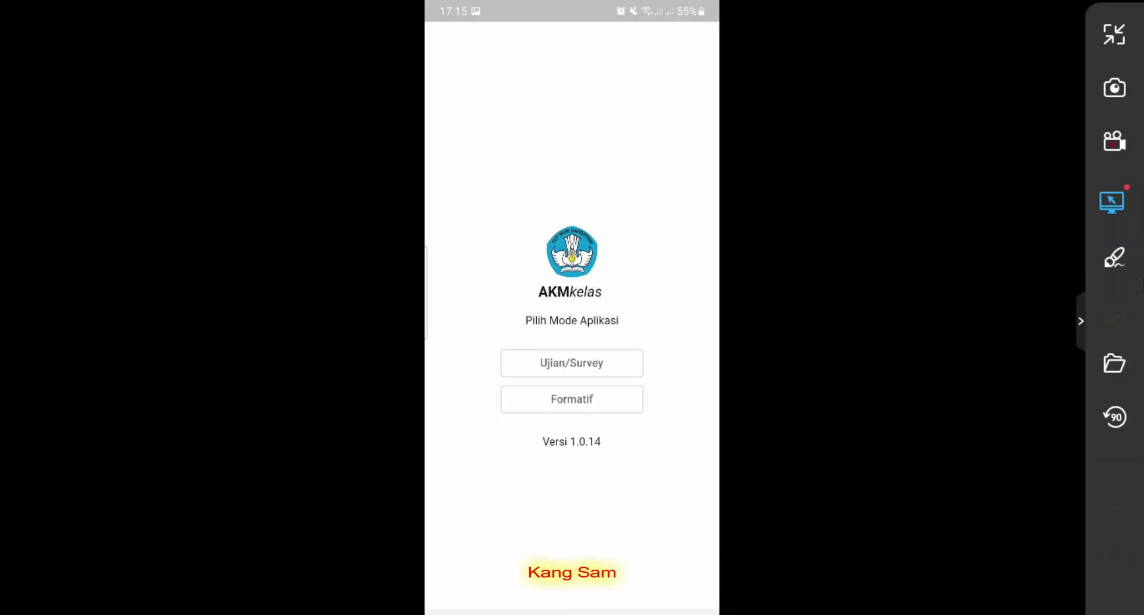
pyautogui.click(572, 363)
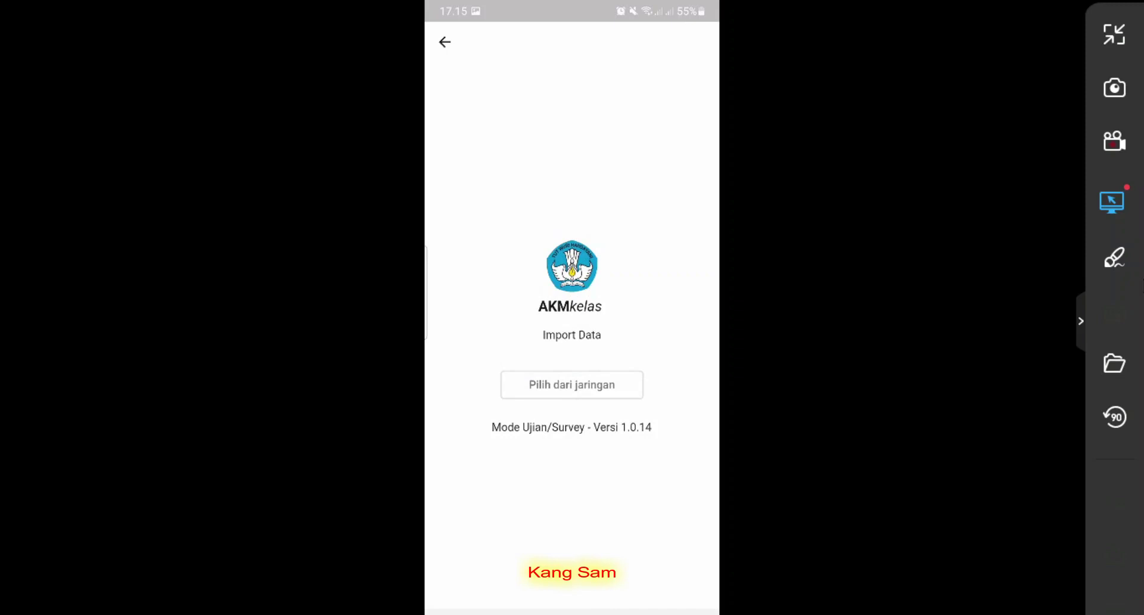
pyautogui.press('Escape')
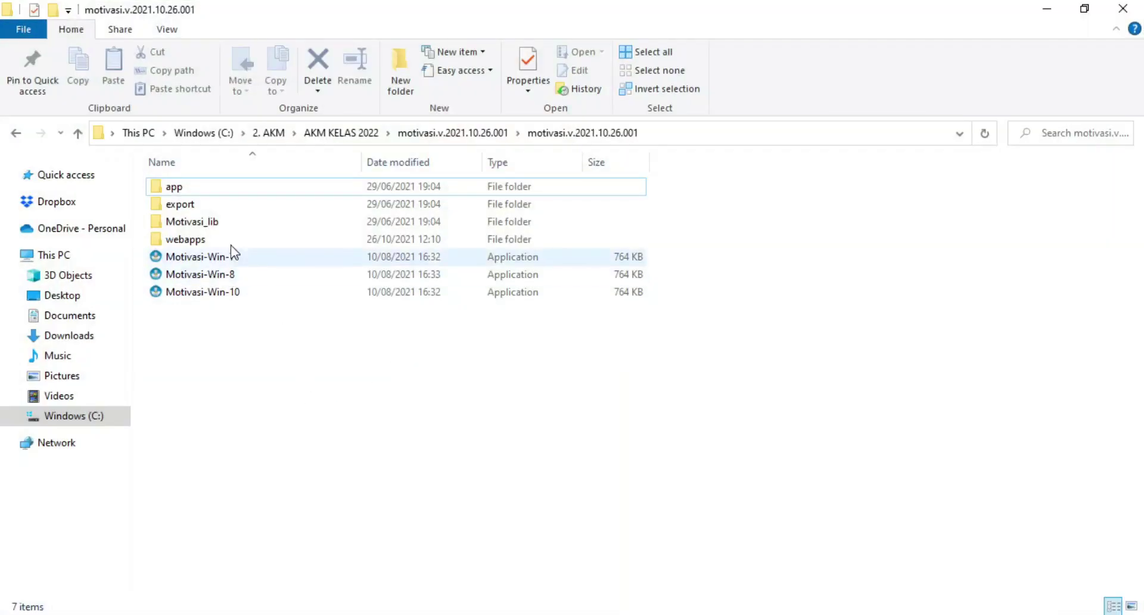
# Retrace the path through the AKM KELAS 2022 folder into the inner motivasi.v.2021.10.26.001 folder
pyautogui.click(453, 134)
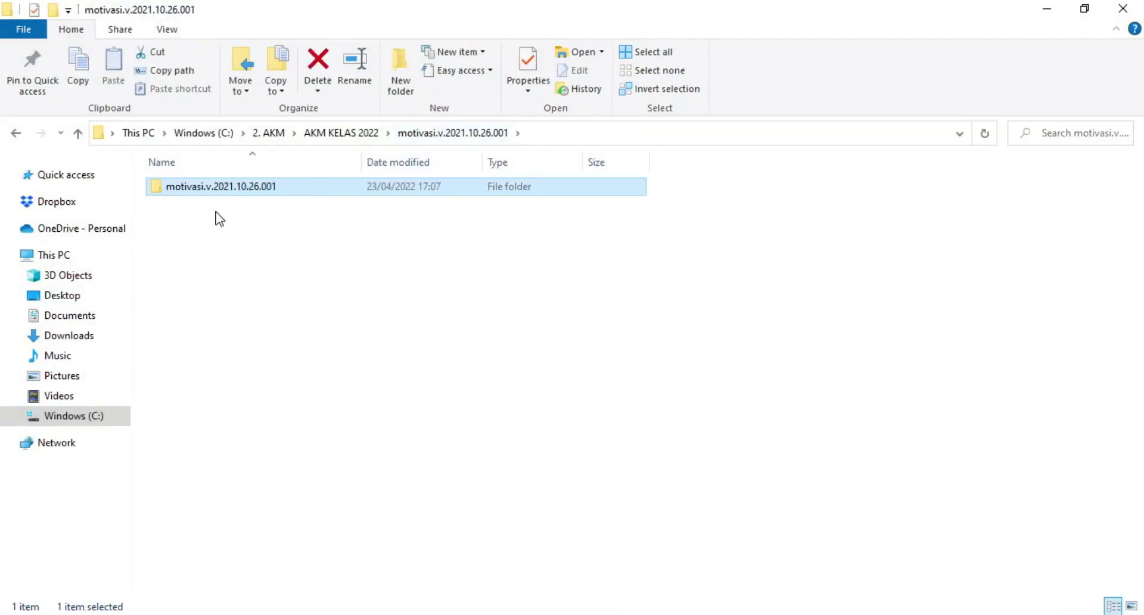
pyautogui.click(332, 133)
pyautogui.doubleClick(216, 187)
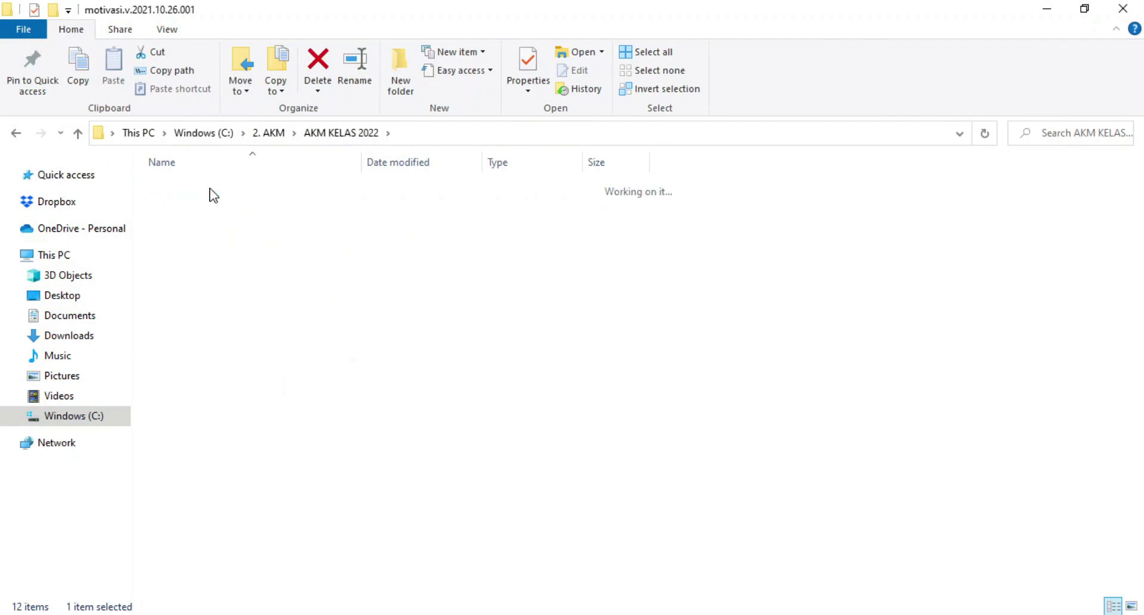
pyautogui.doubleClick(210, 189)
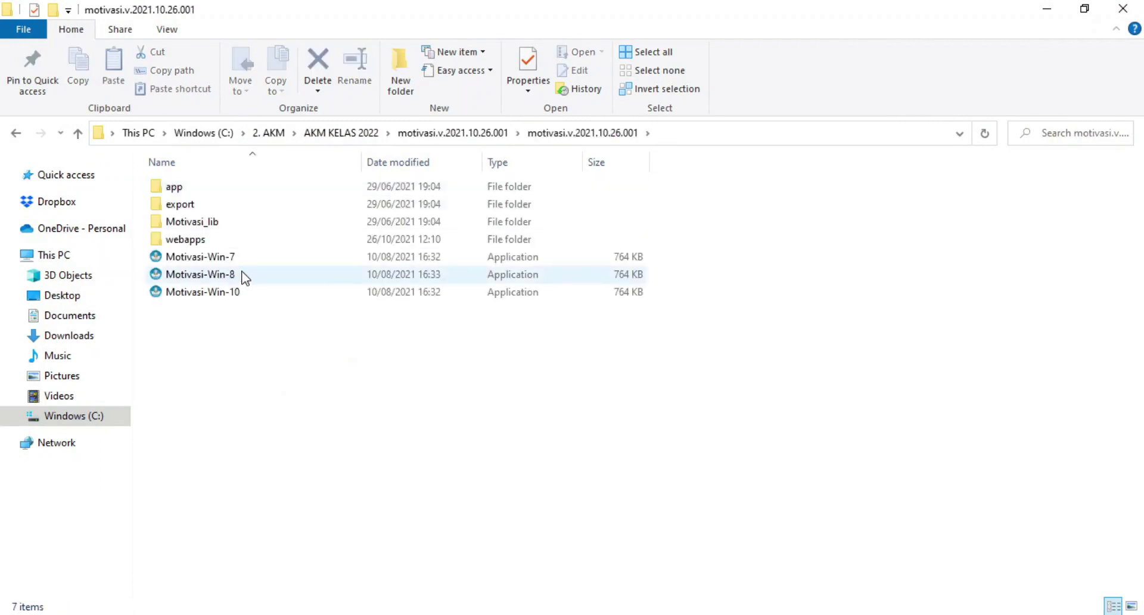
# Try to run Motivasi-Win-10 as administrator, and return to the parent motivasi.v.2021.10.26.001 folder
pyautogui.rightClick(225, 300)
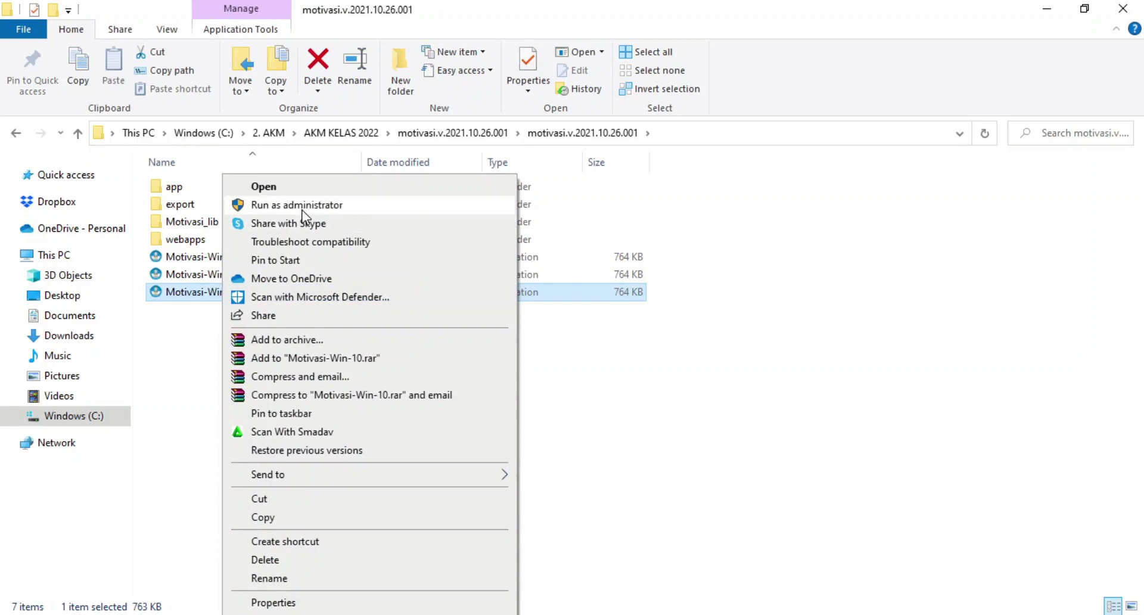
pyautogui.click(189, 319)
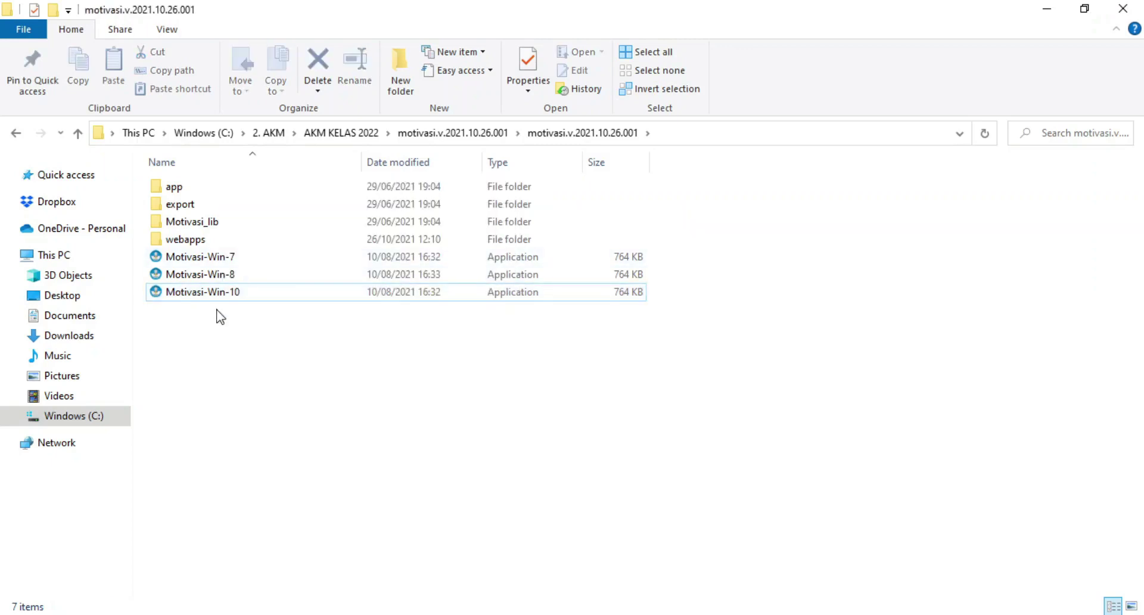
pyautogui.rightClick(219, 296)
pyautogui.click(278, 211)
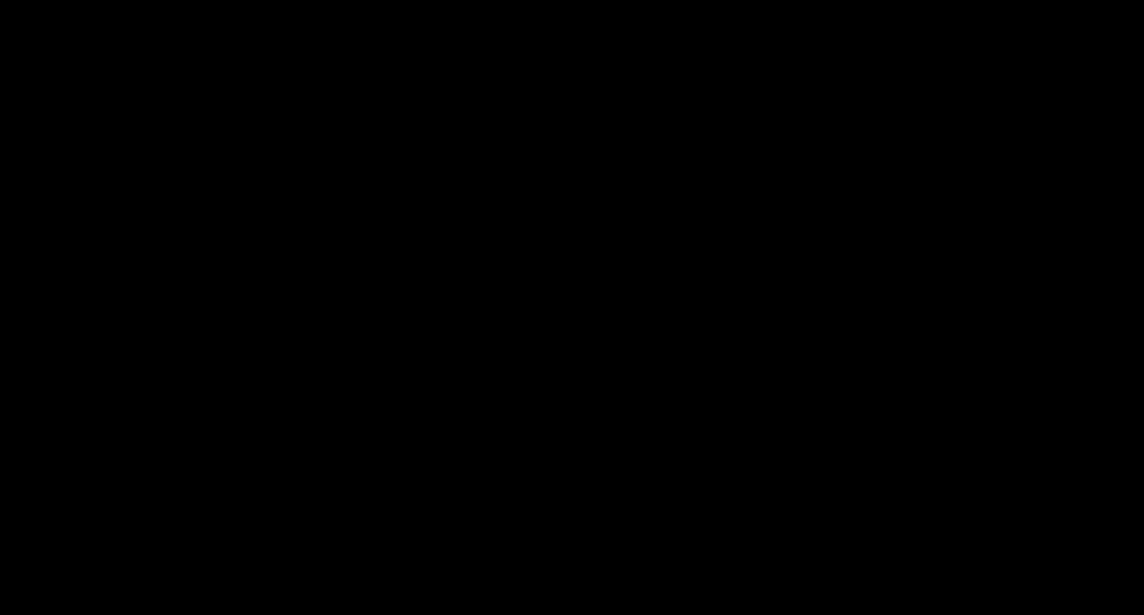
pyautogui.click(705, 335)
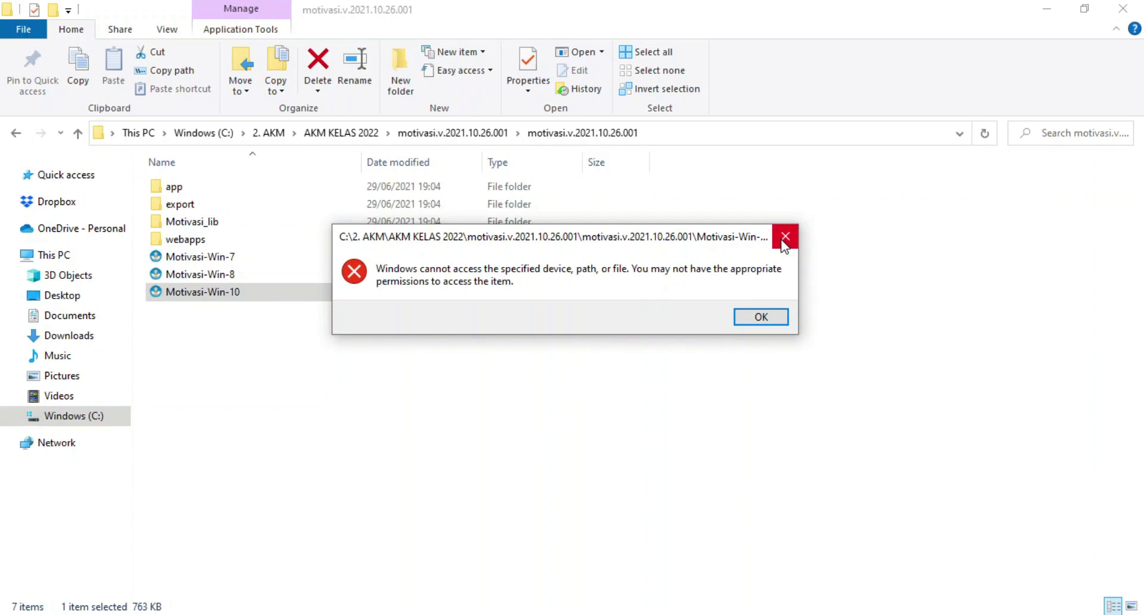
pyautogui.click(783, 241)
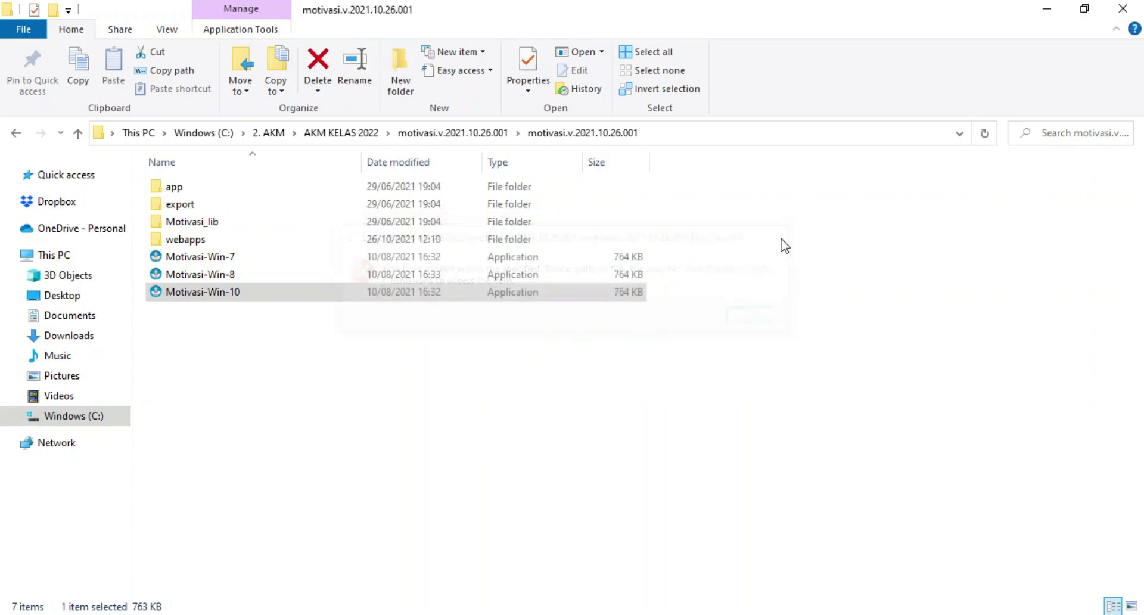
pyautogui.click(18, 135)
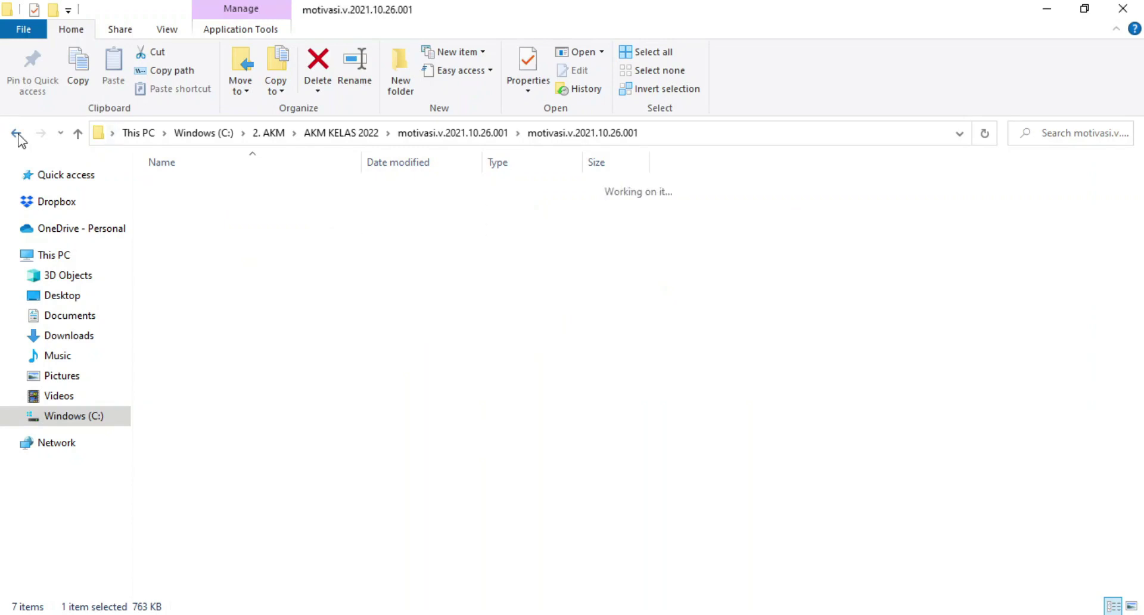
pyautogui.click(193, 230)
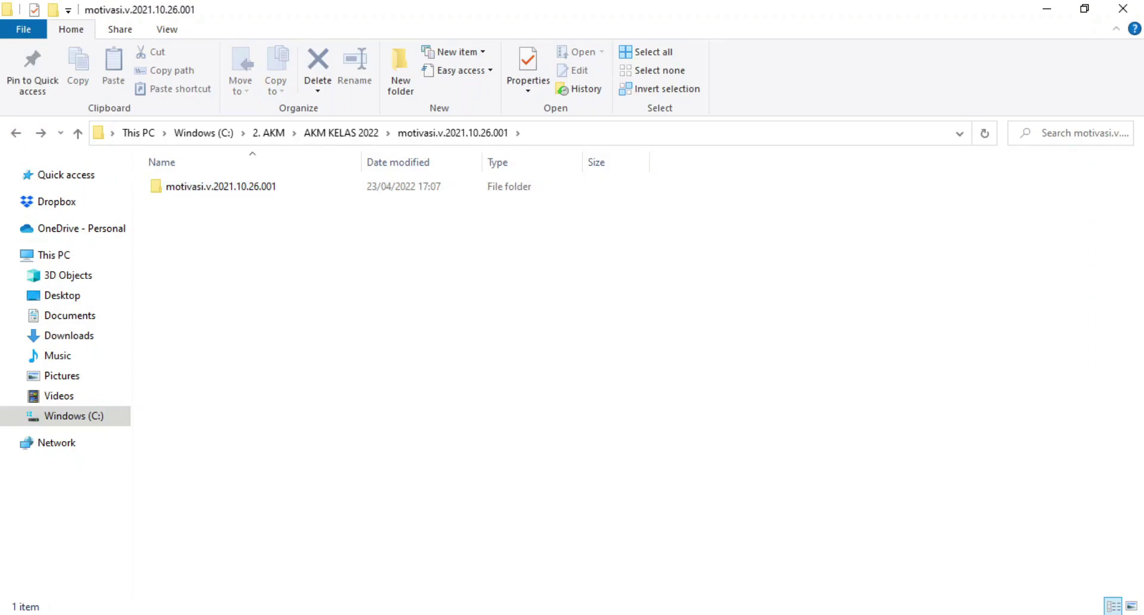
# Disable the Smadav antivirus protection until restart with Nonaktifkan Proteksi (Sampai Restart)
pyautogui.rightClick(911, 571)
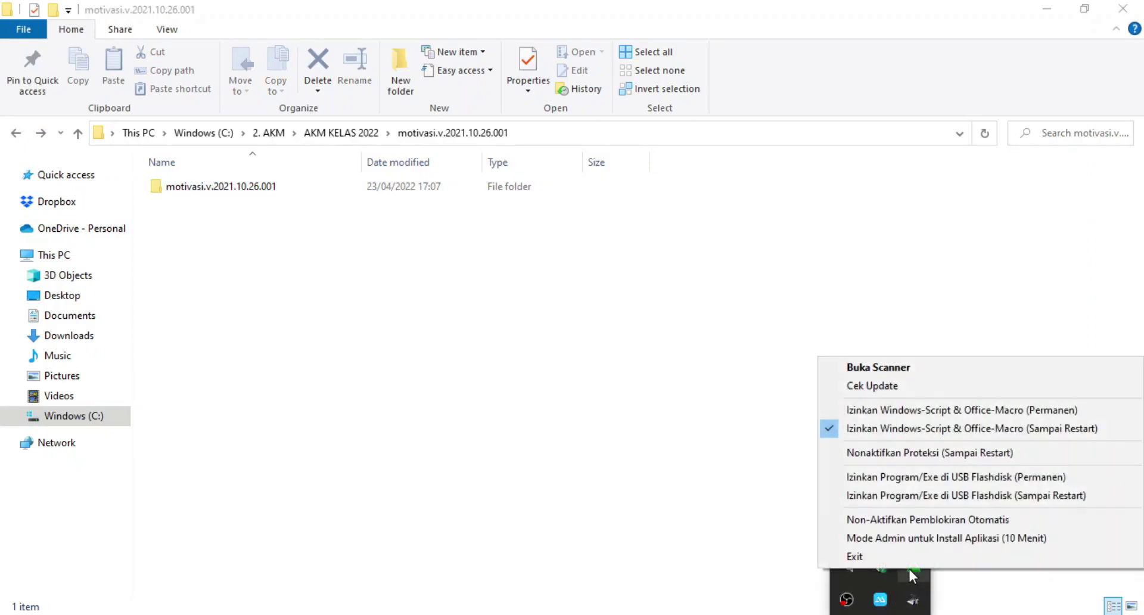
pyautogui.click(888, 460)
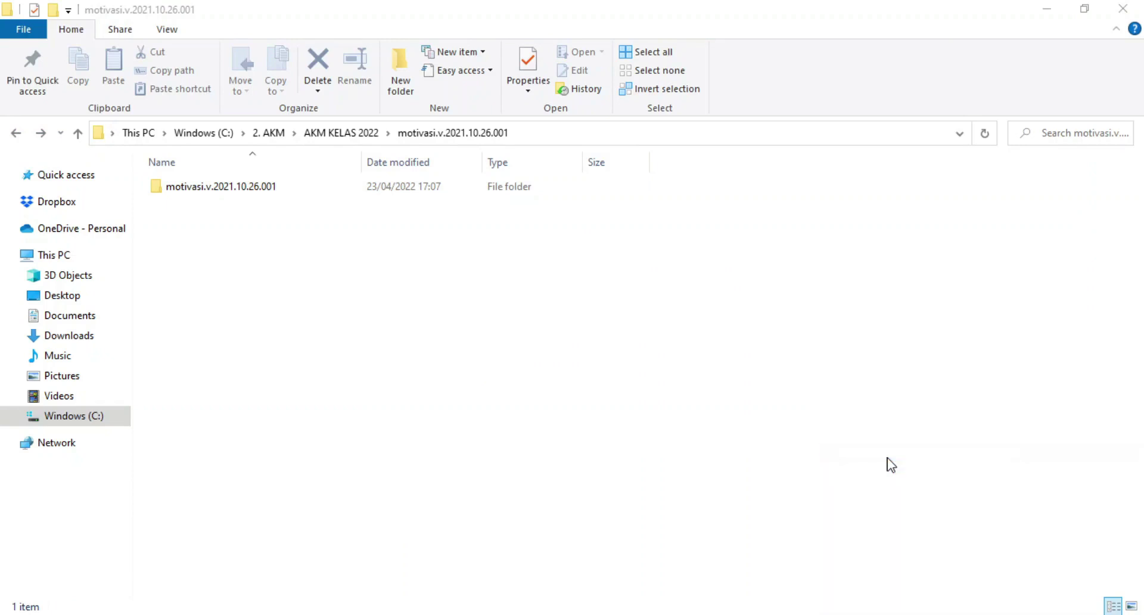
pyautogui.click(1107, 518)
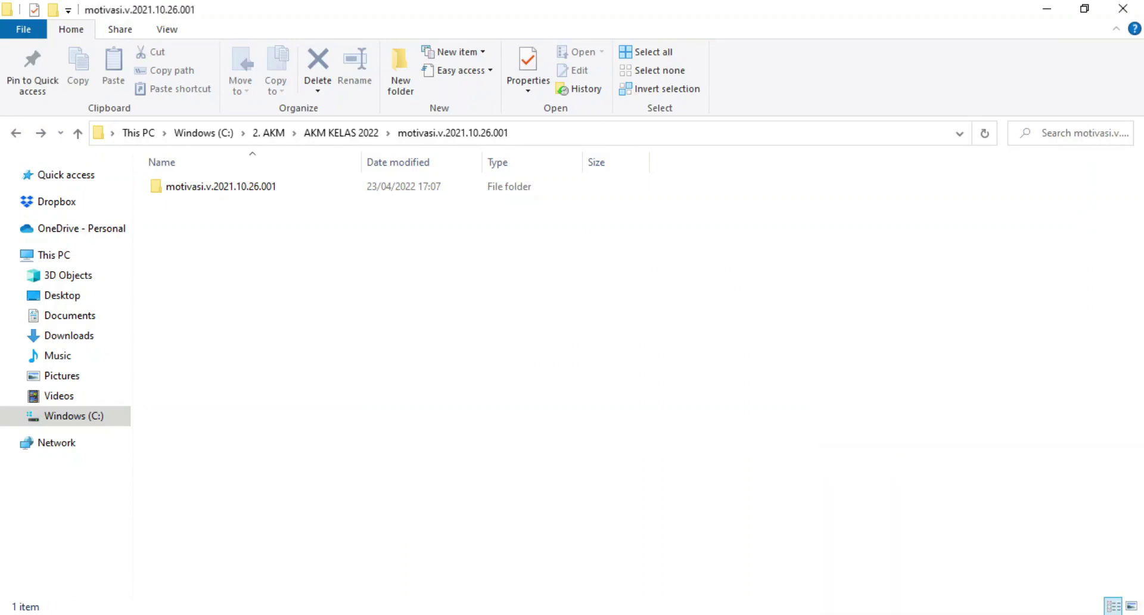
# Turn off real-time protection in the Windows Security virus and threat protection settings, and close the settings windows
pyautogui.press('super')
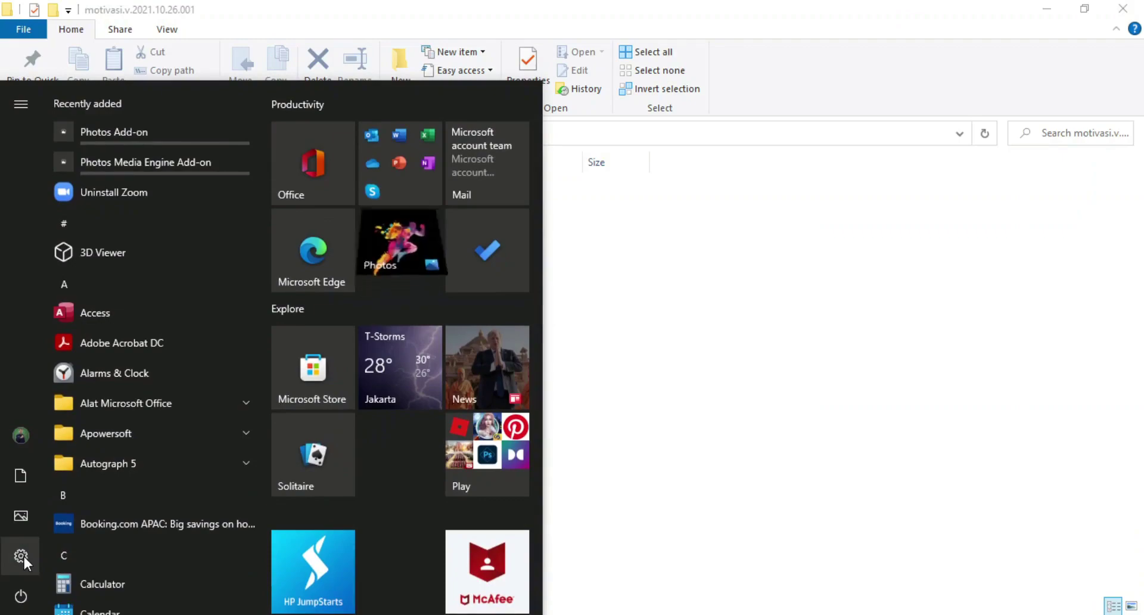
pyautogui.click(24, 557)
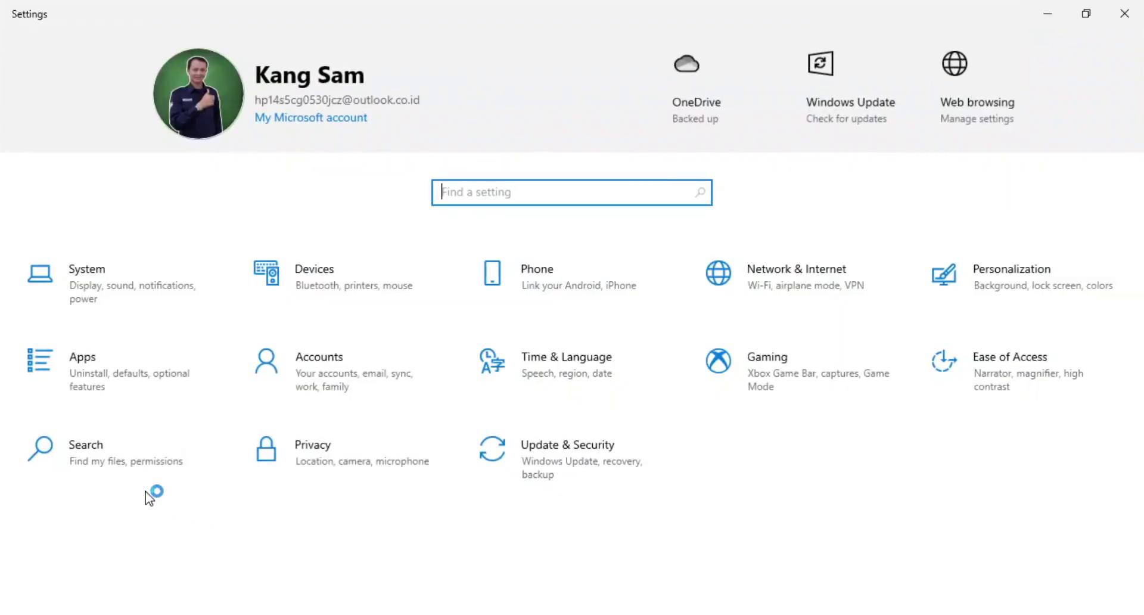
pyautogui.click(572, 463)
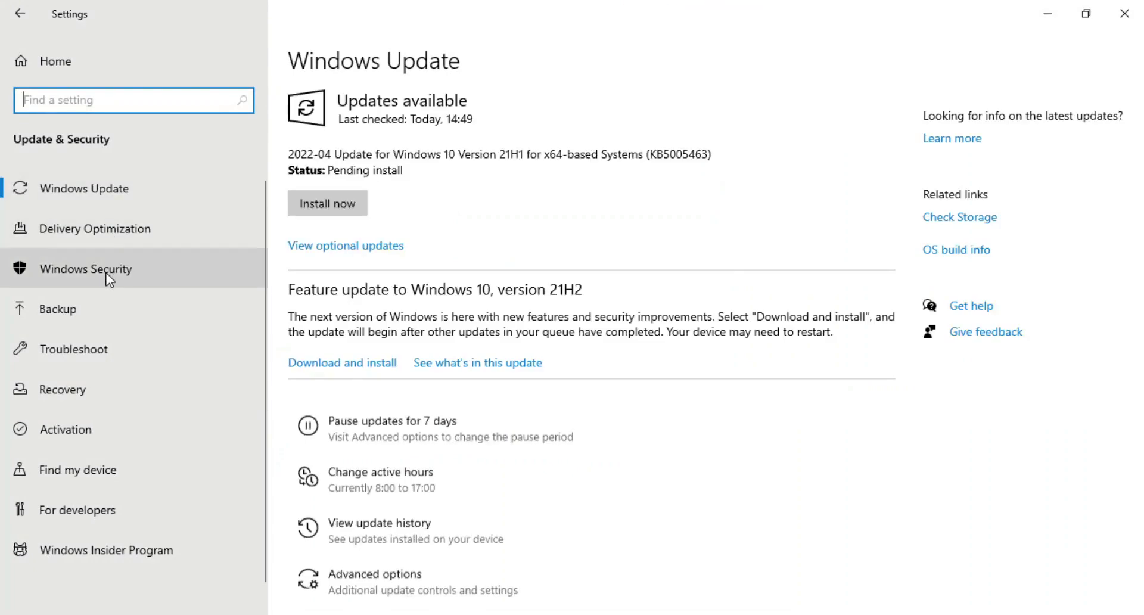
pyautogui.click(130, 269)
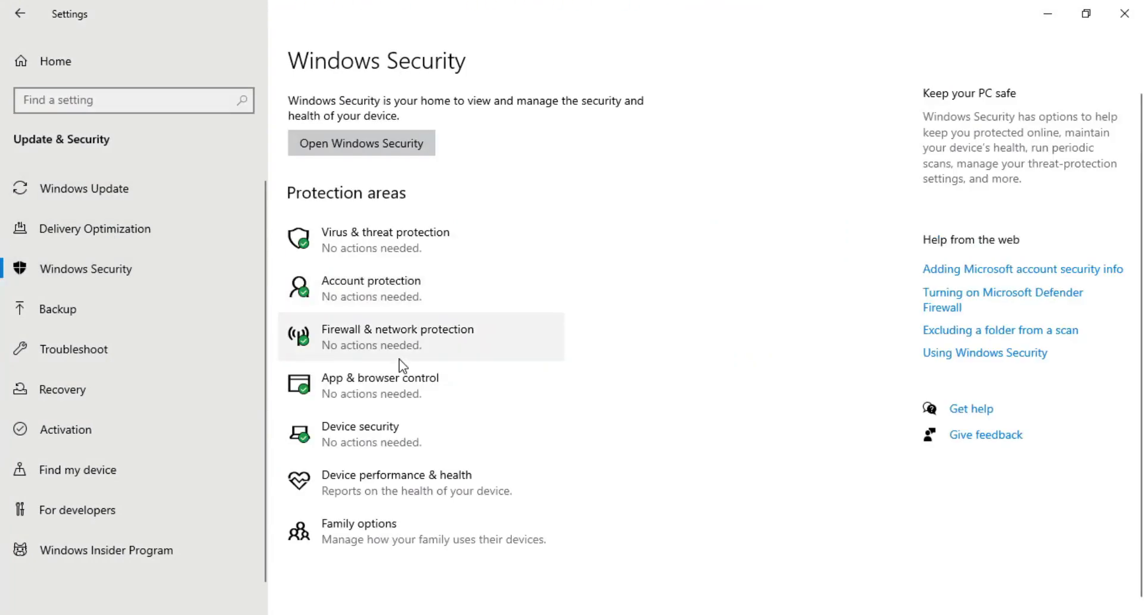
pyautogui.click(378, 247)
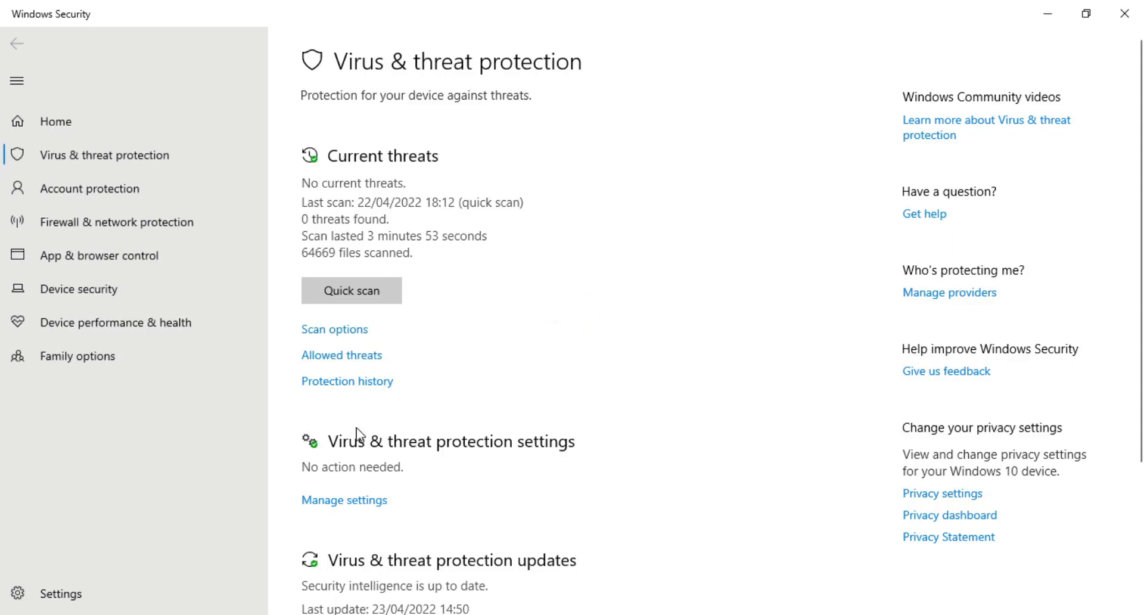
pyautogui.click(345, 501)
pyautogui.click(322, 262)
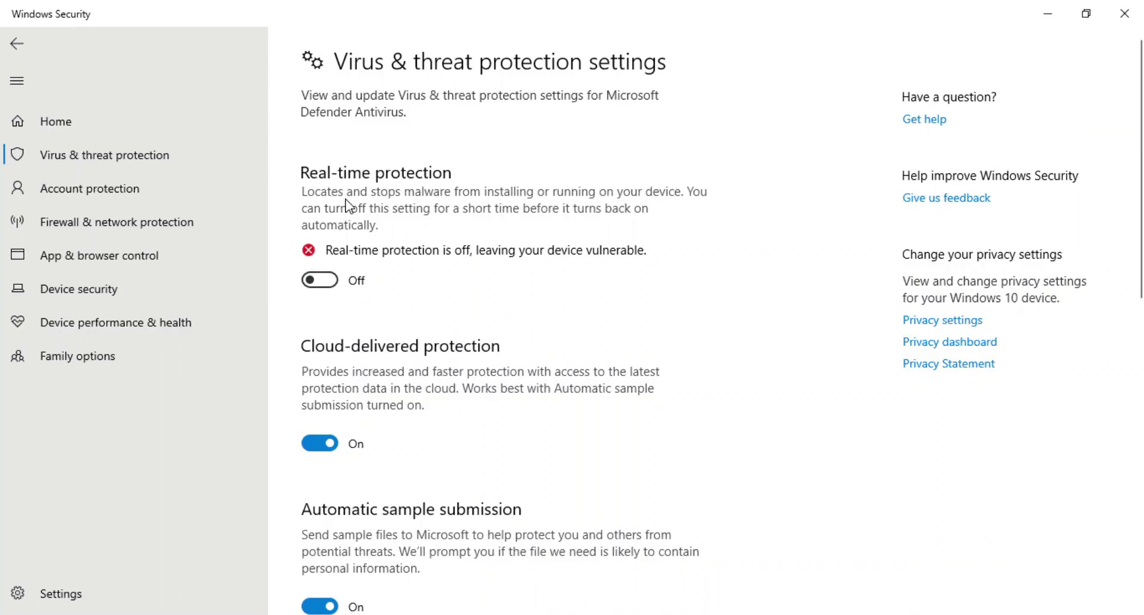
pyautogui.click(1141, 21)
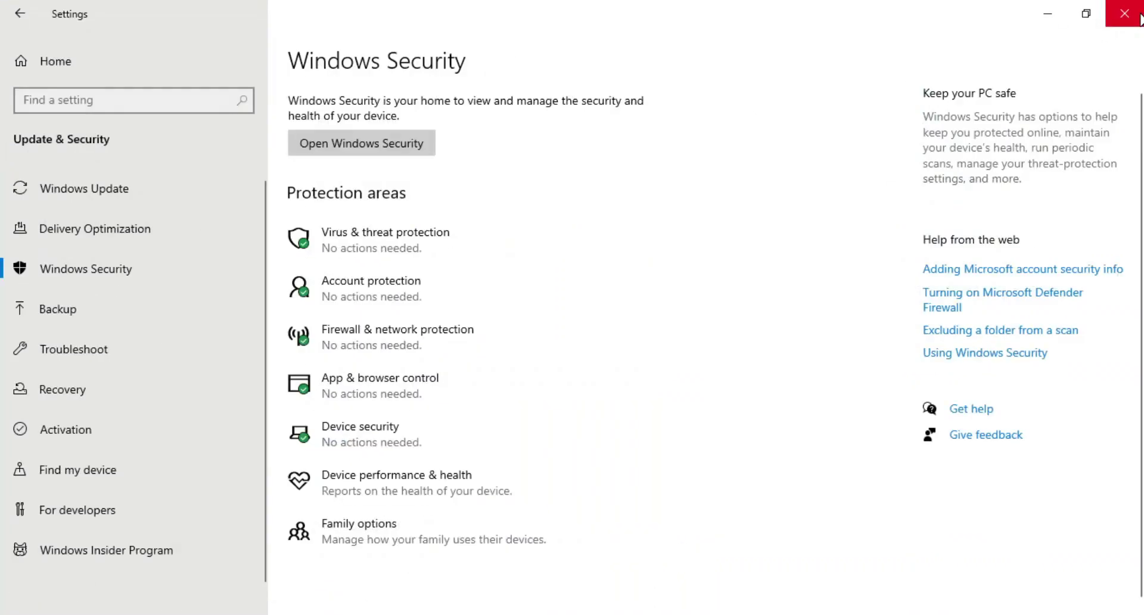
pyautogui.click(1141, 18)
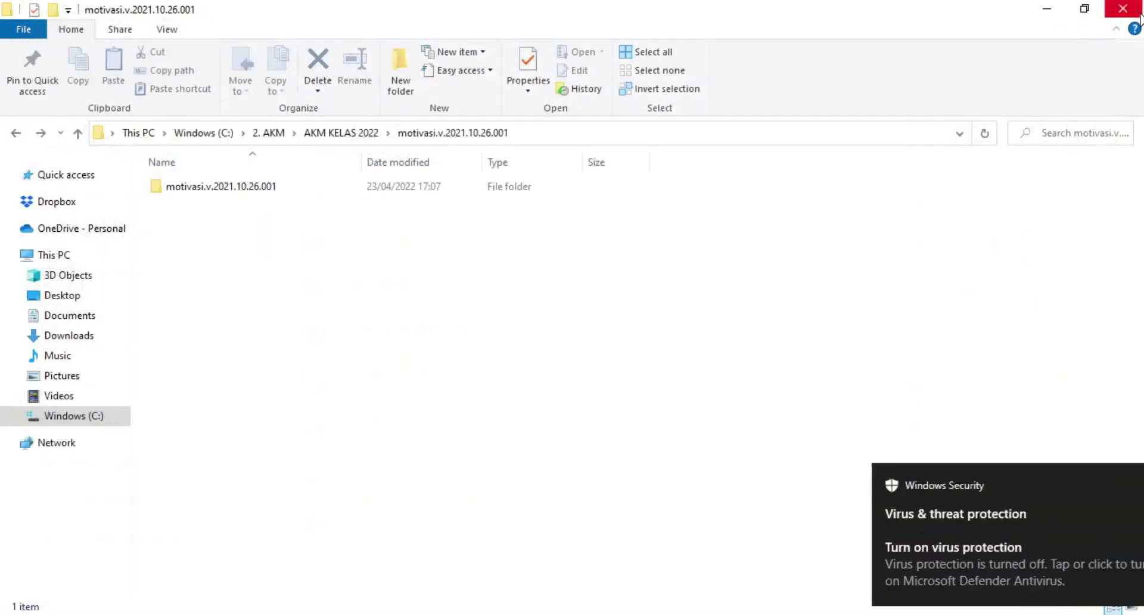
# Launch Motivasi-Win-10 from the inner motivasi folder in Mode Simulasi and continue past the system check
pyautogui.doubleClick(225, 187)
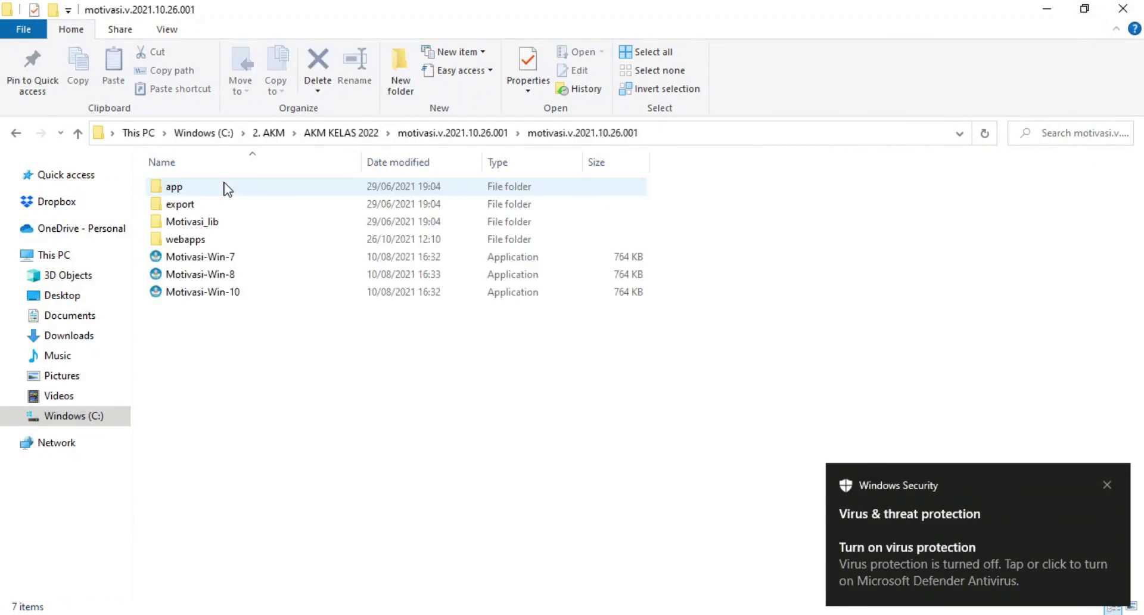
pyautogui.doubleClick(221, 293)
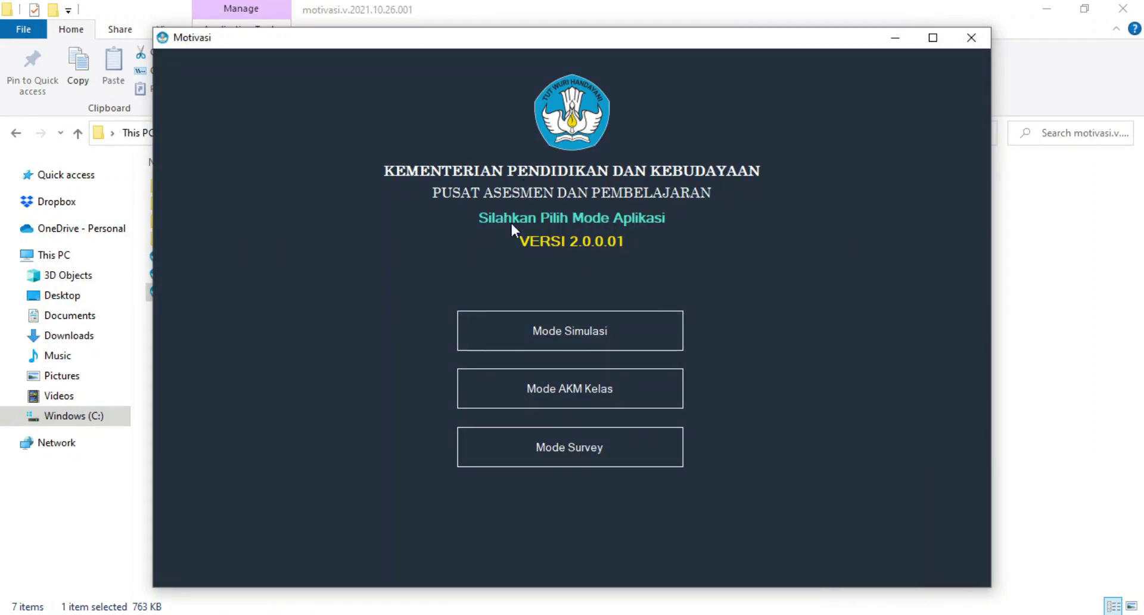
pyautogui.click(585, 338)
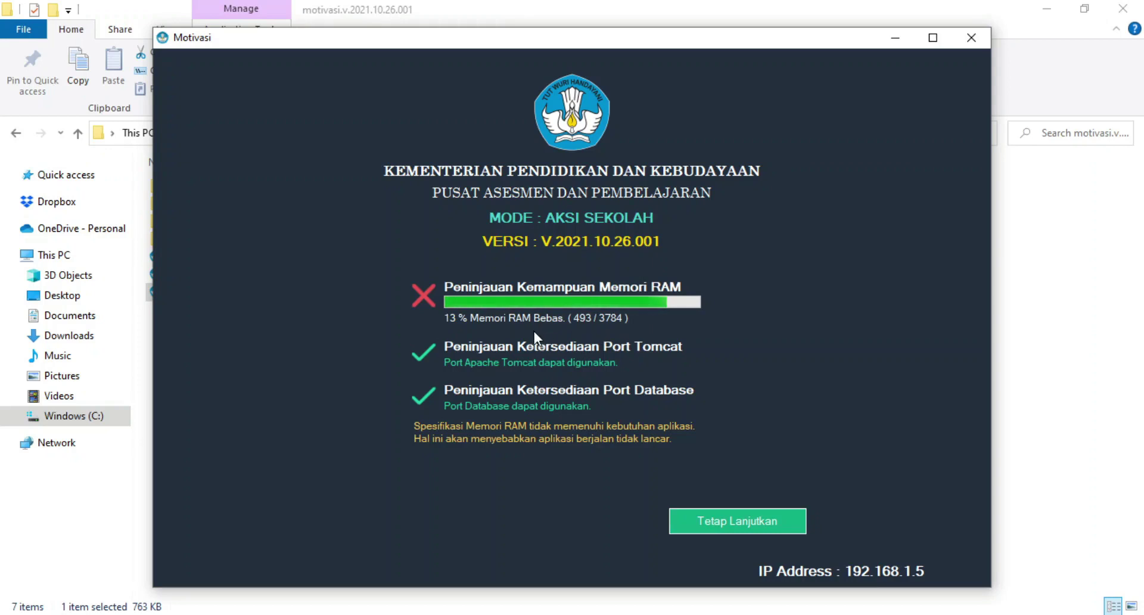
pyautogui.click(736, 523)
# Enable Mode Jaringan, start the Motivasi application and allow mysqld-opt and Java through the firewall on public networks
pyautogui.click(493, 305)
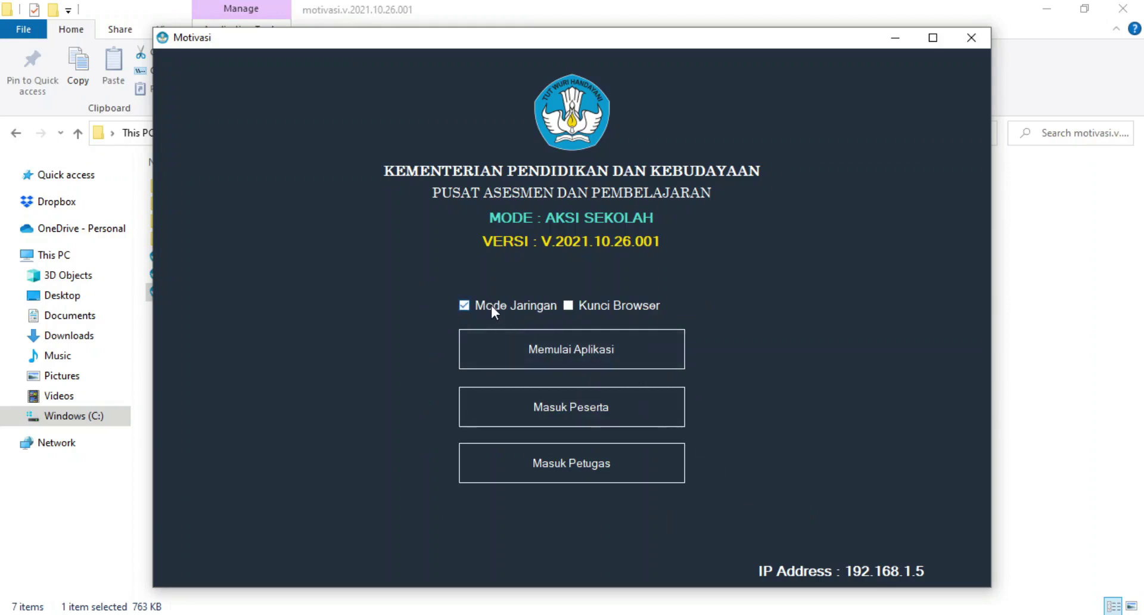
pyautogui.click(587, 351)
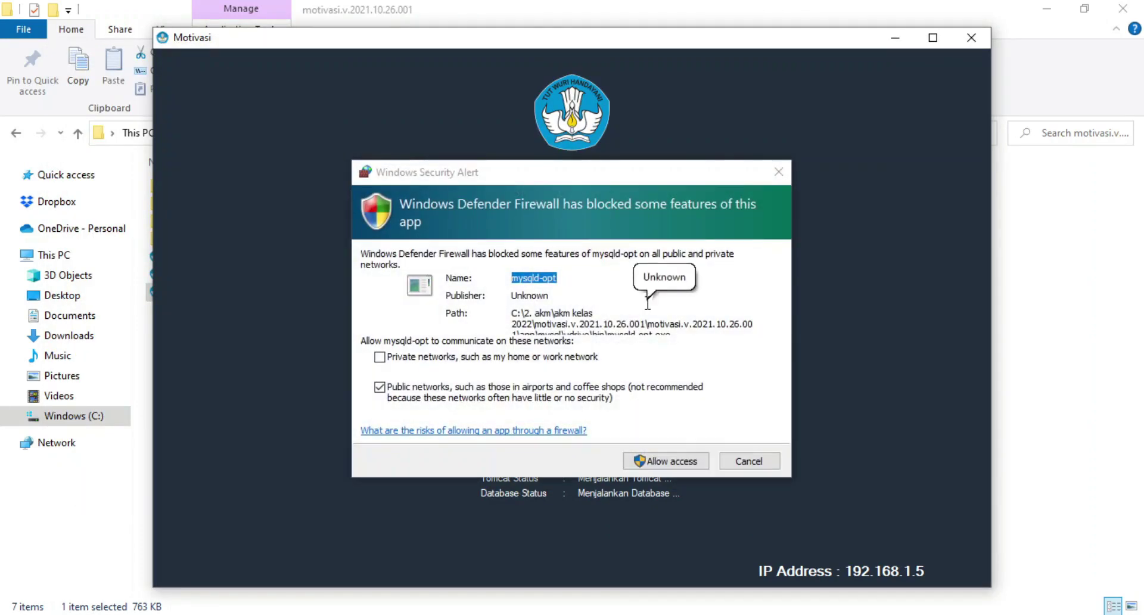
pyautogui.click(671, 464)
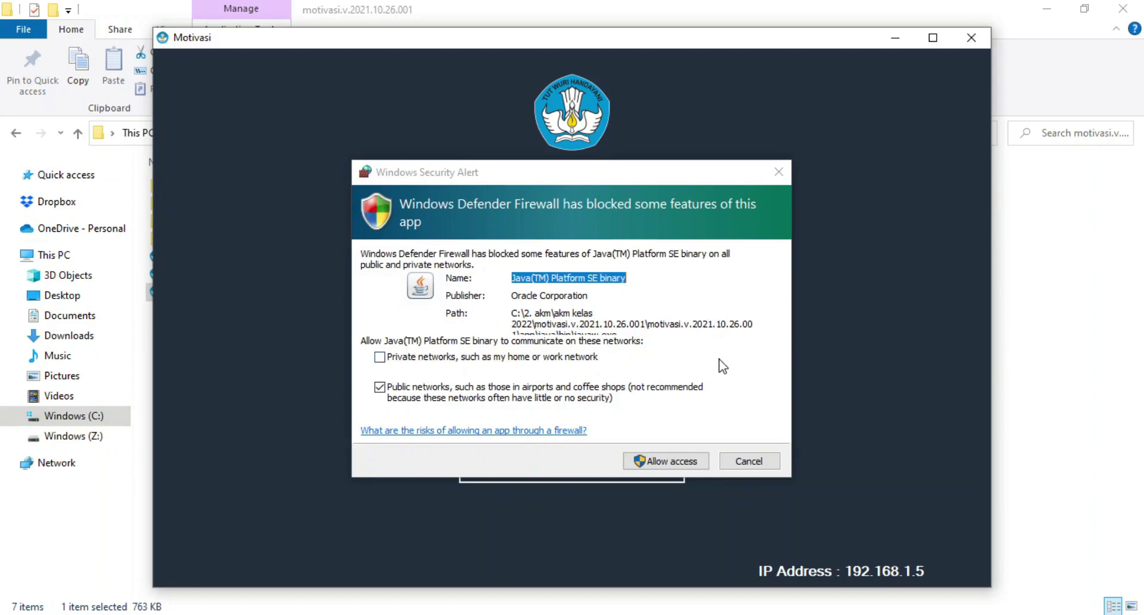
pyautogui.click(667, 462)
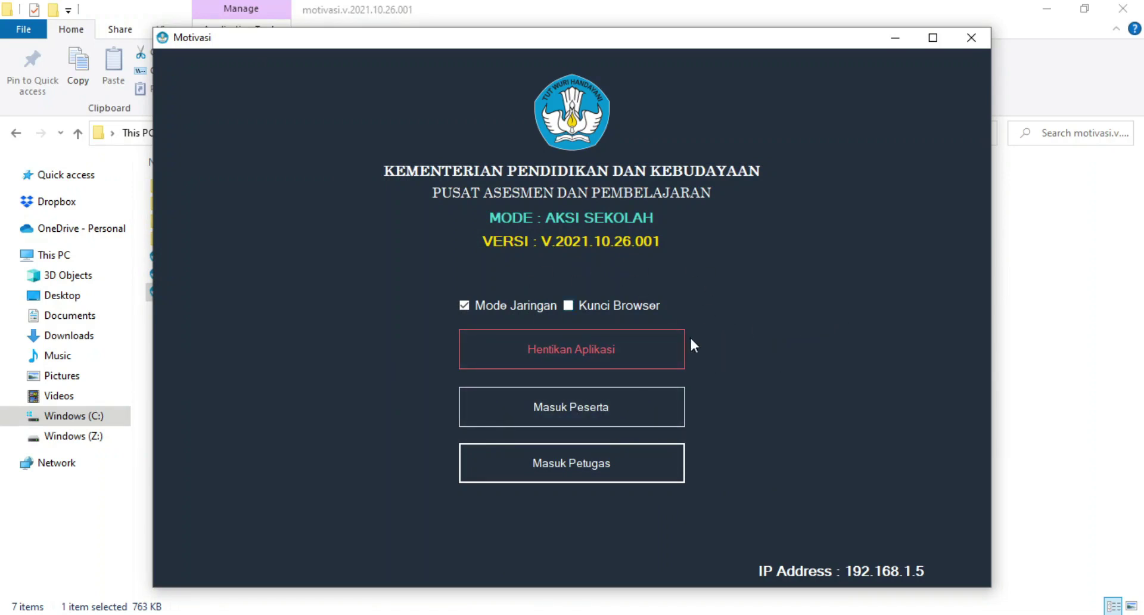
# Open the Login Petugas page in the browser and log in as puspendik with the saved account password
pyautogui.click(573, 409)
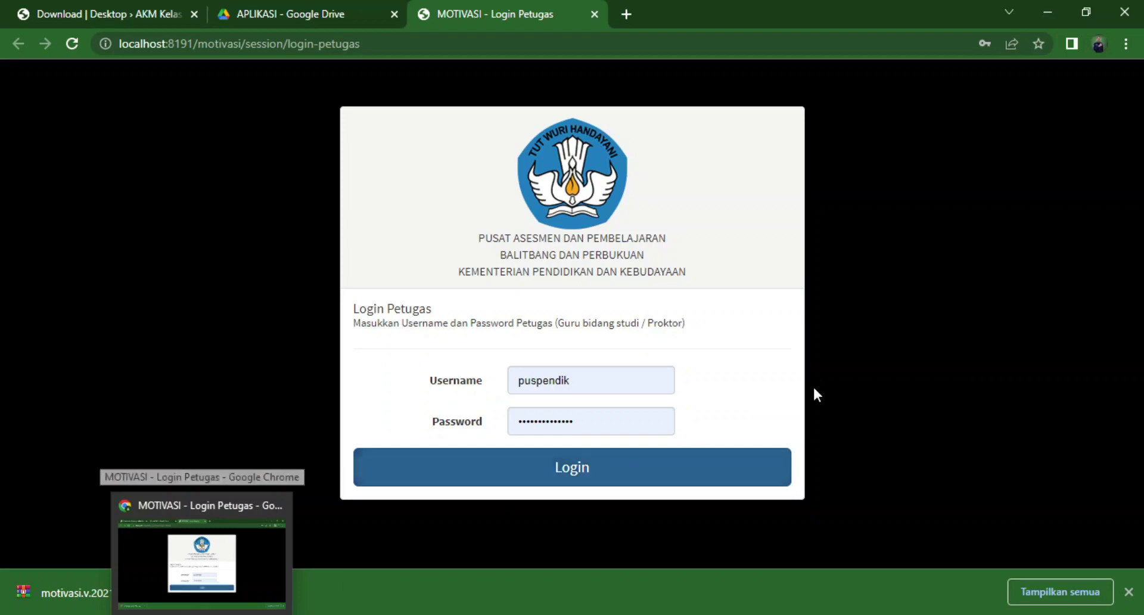
pyautogui.click(588, 380)
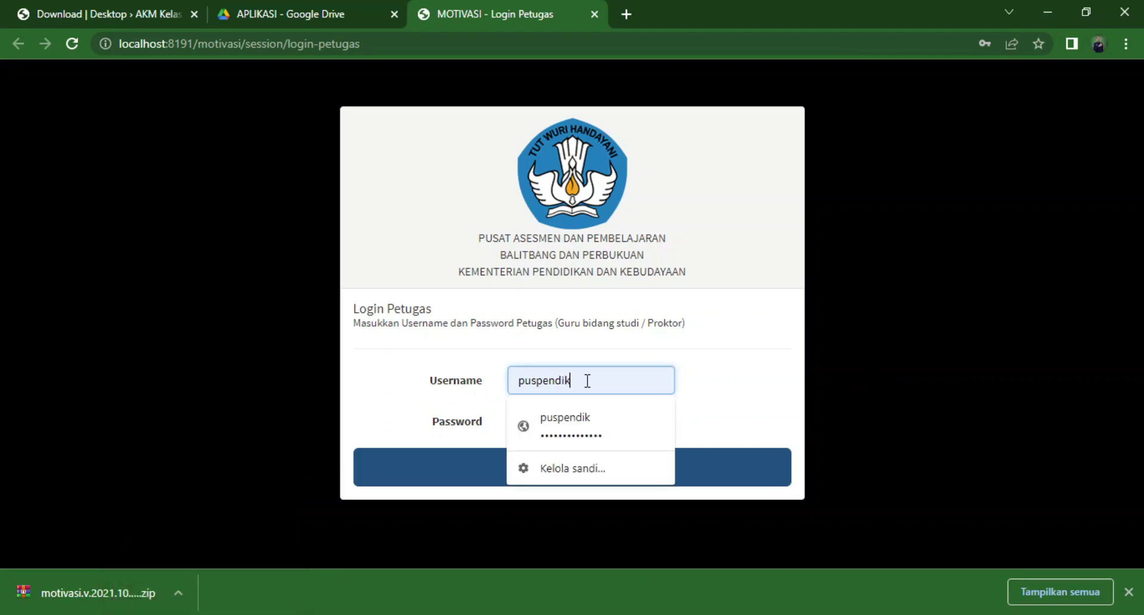
pyautogui.click(737, 375)
pyautogui.click(594, 423)
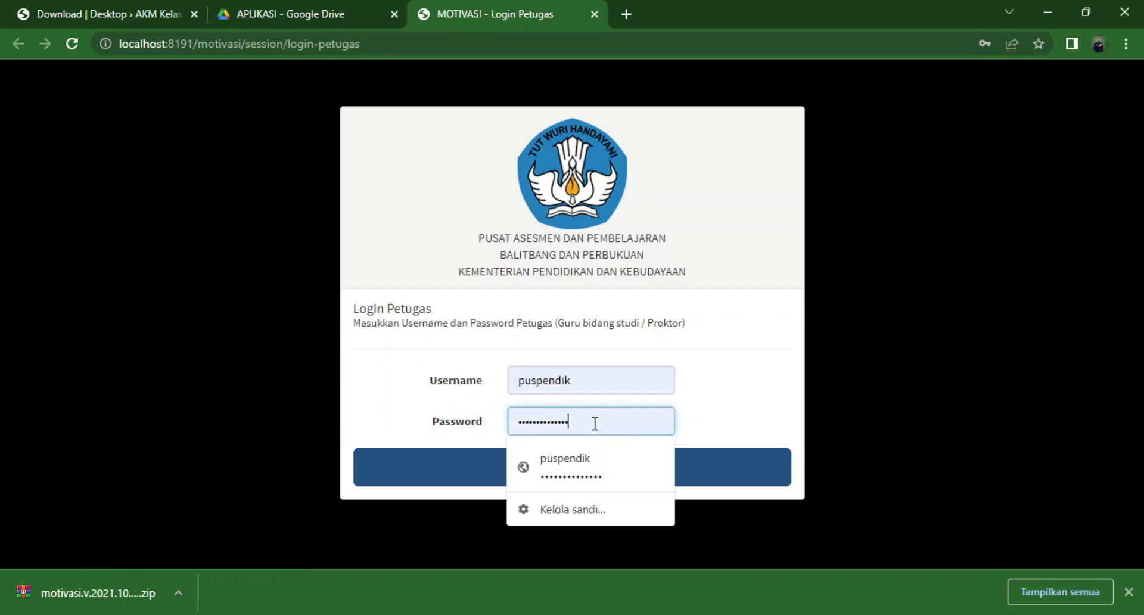
pyautogui.moveTo(595, 421); pyautogui.dragTo(492, 427)
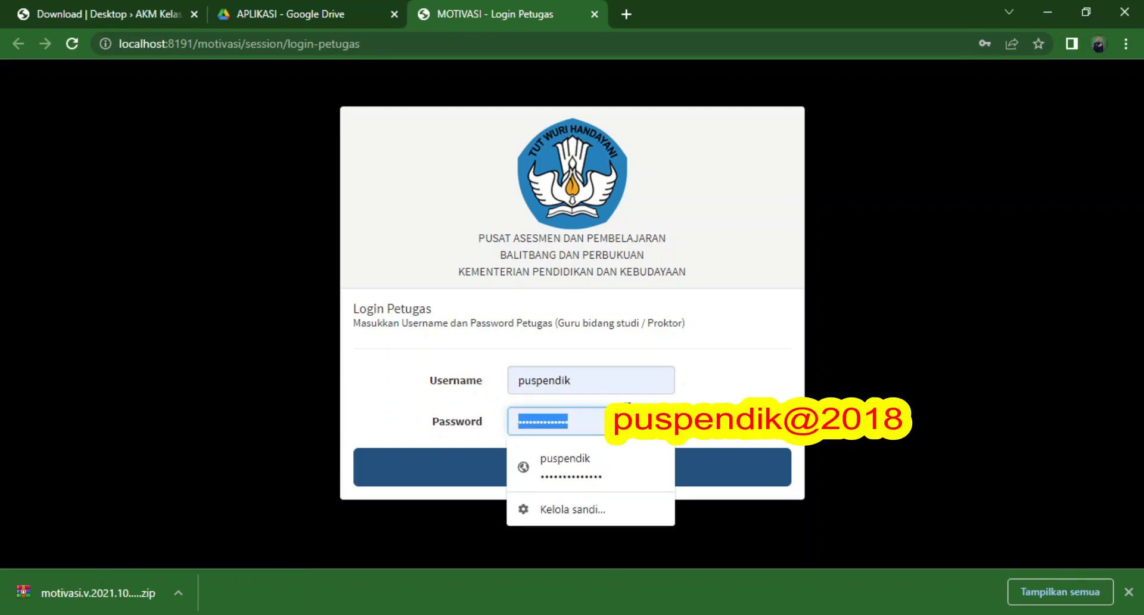
pyautogui.click(599, 421)
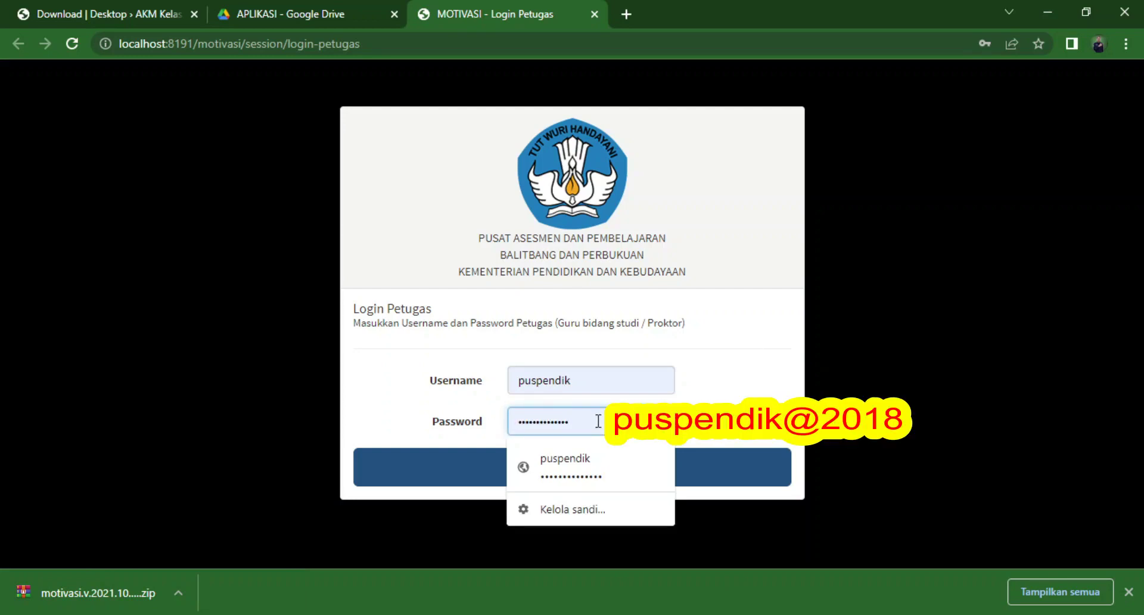
pyautogui.click(744, 398)
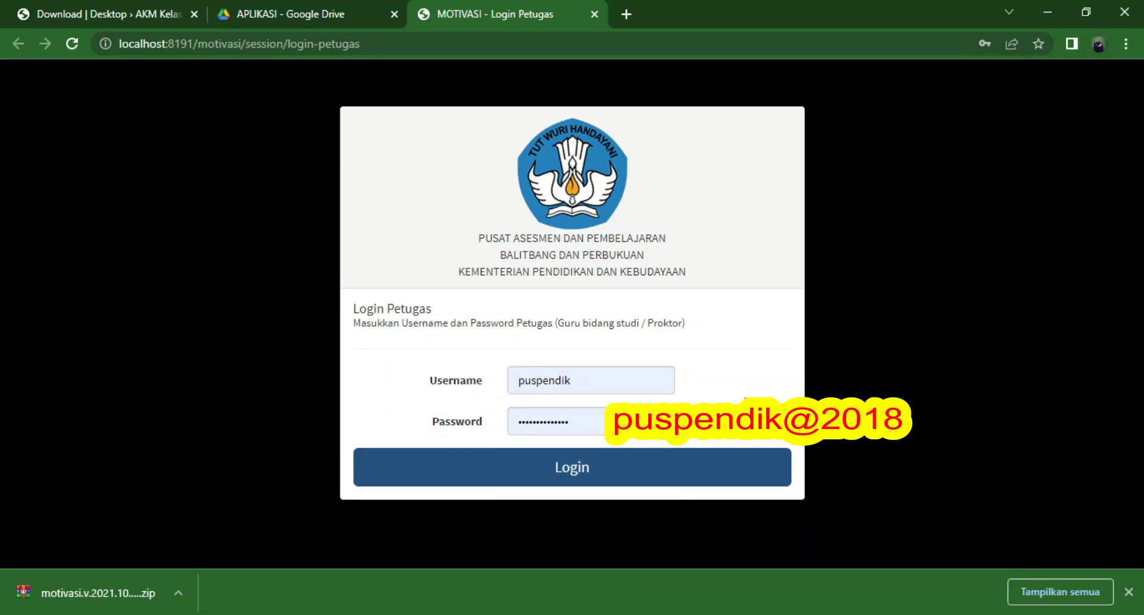
pyautogui.click(583, 473)
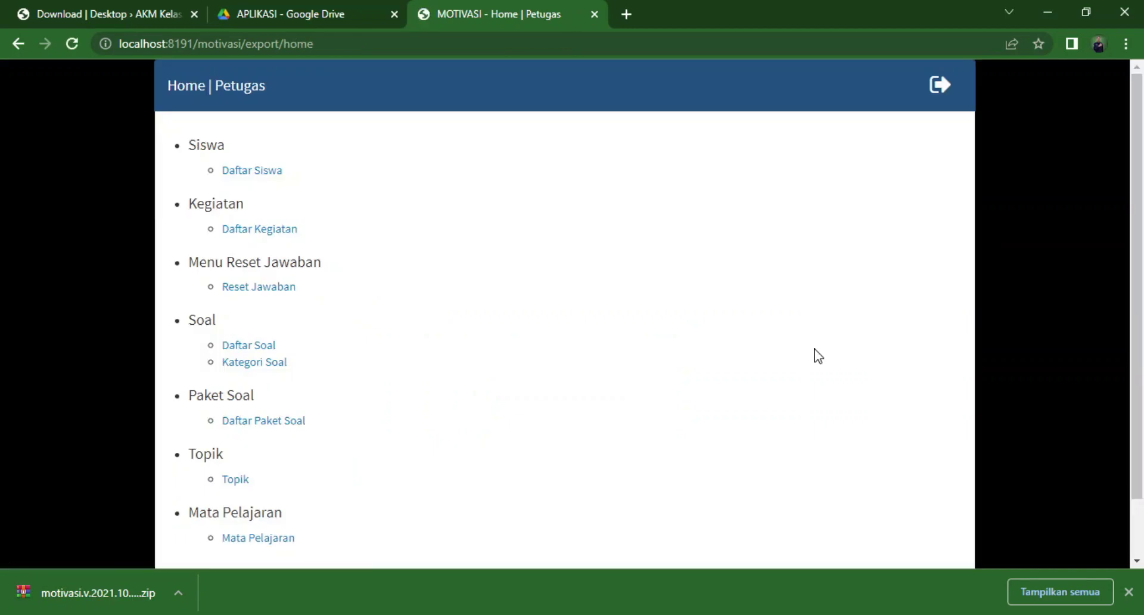
# Dismiss the download notice and view the Daftar Siswa and Daftar Kegiatan pages of the Petugas site
pyautogui.click(1128, 592)
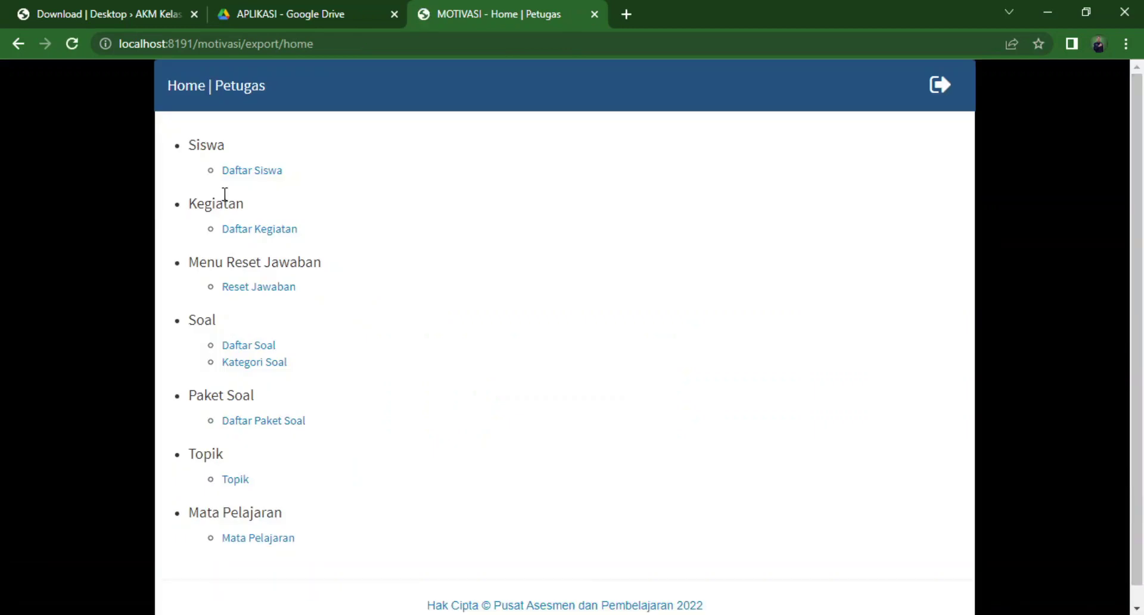
pyautogui.click(230, 171)
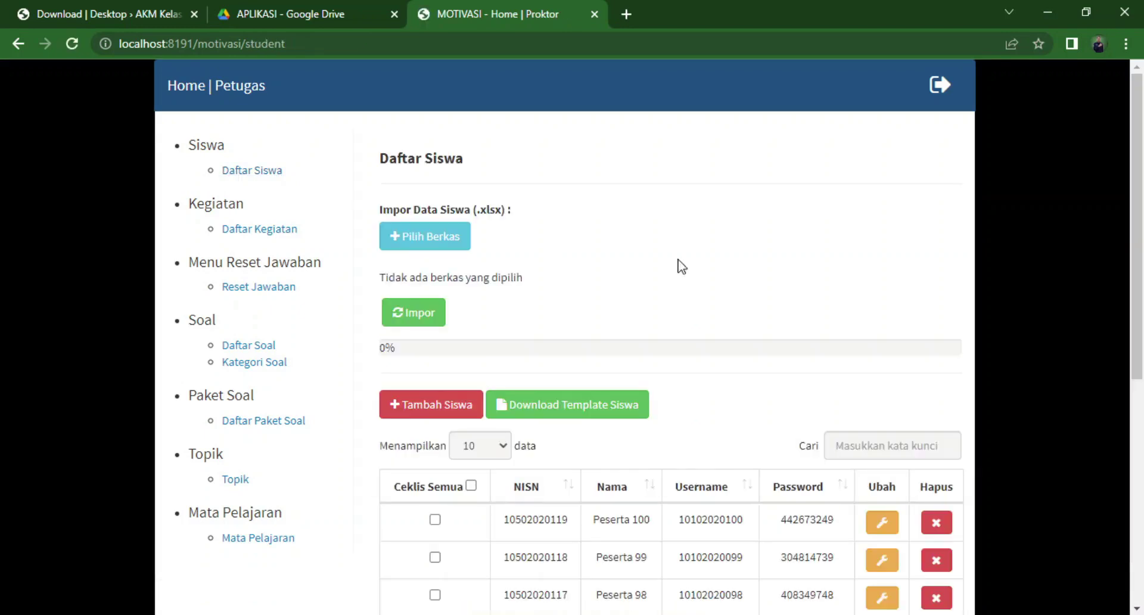
pyautogui.click(265, 231)
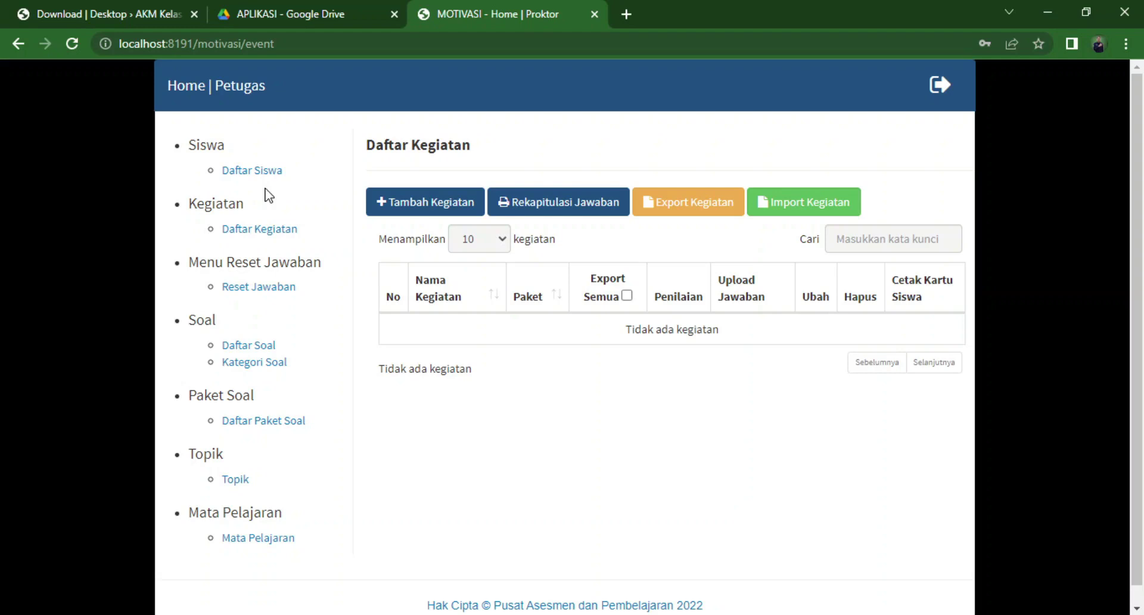
# Switch to the Motivasi launcher, stop the running application, and close both the launcher and the Motivasi browser page
pyautogui.click(500, 613)
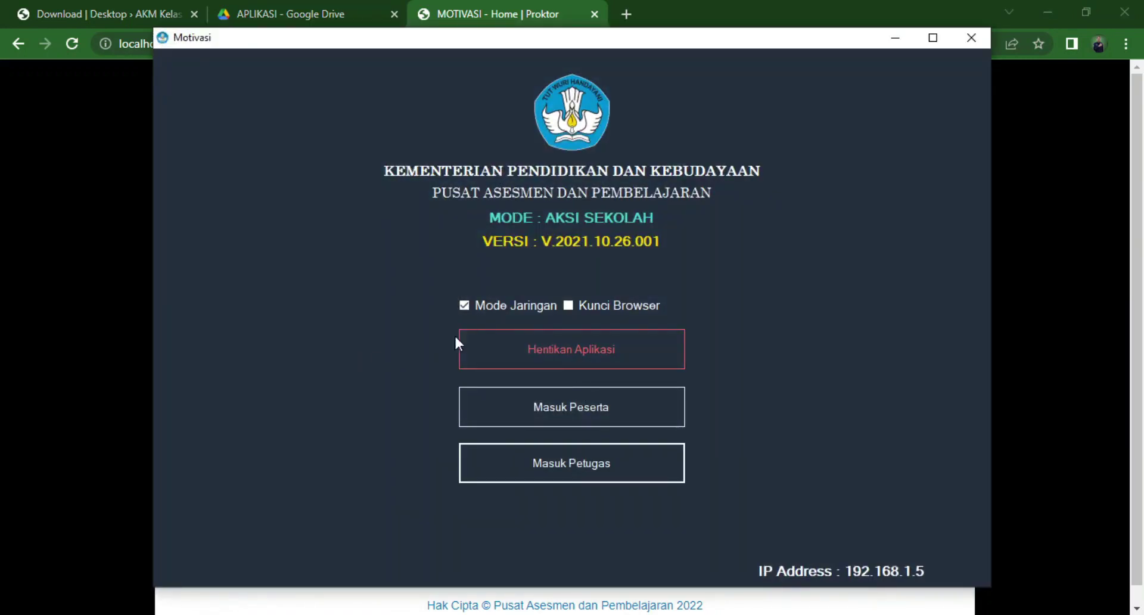
pyautogui.click(563, 350)
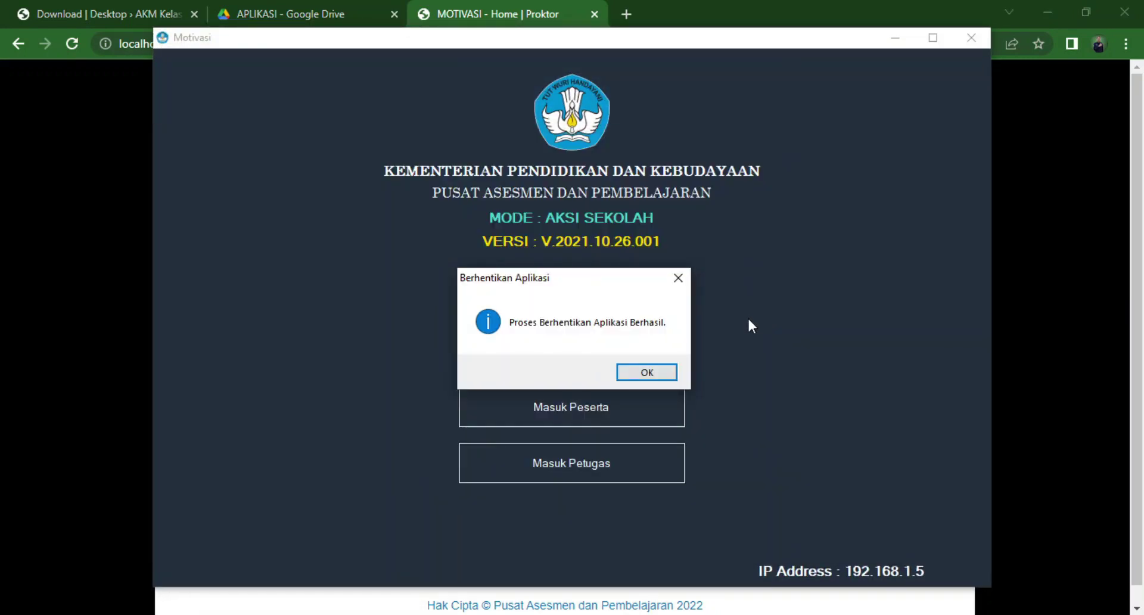
pyautogui.click(644, 372)
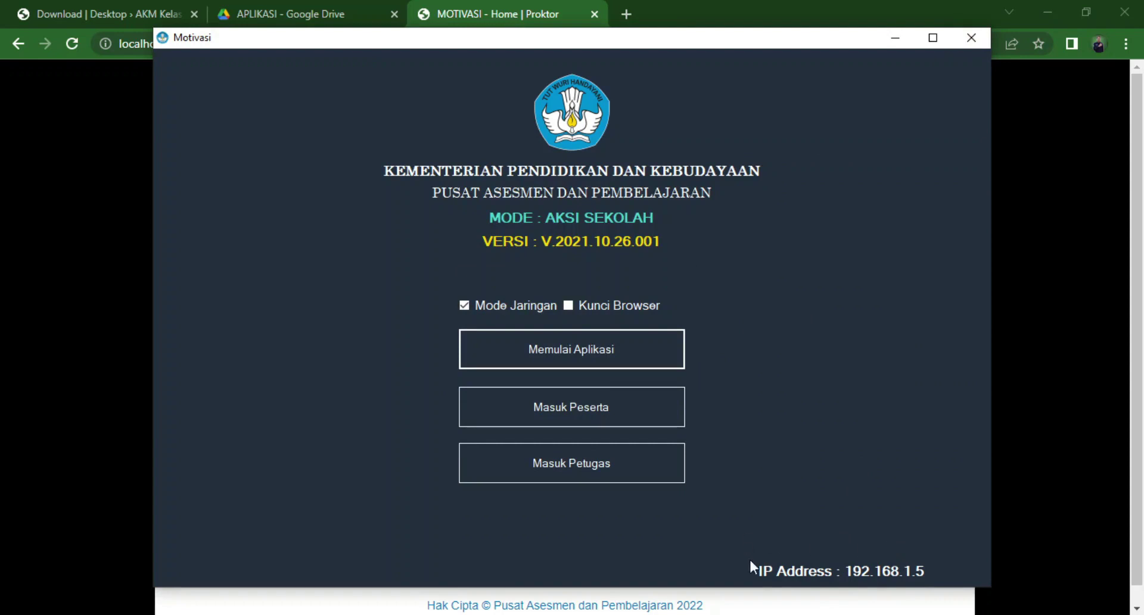
pyautogui.click(980, 38)
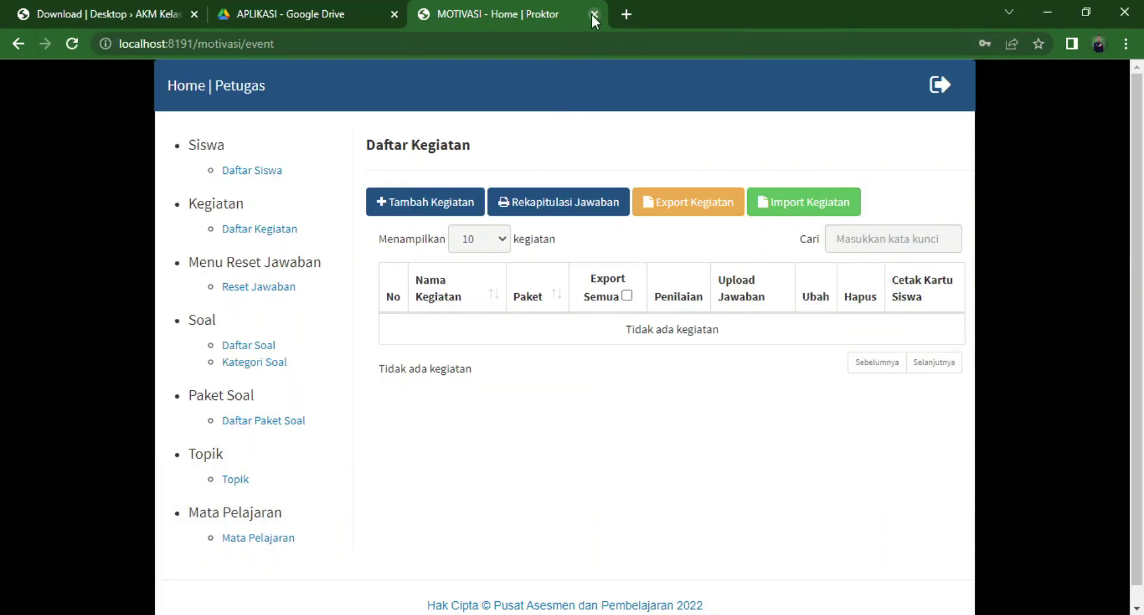
pyautogui.click(594, 13)
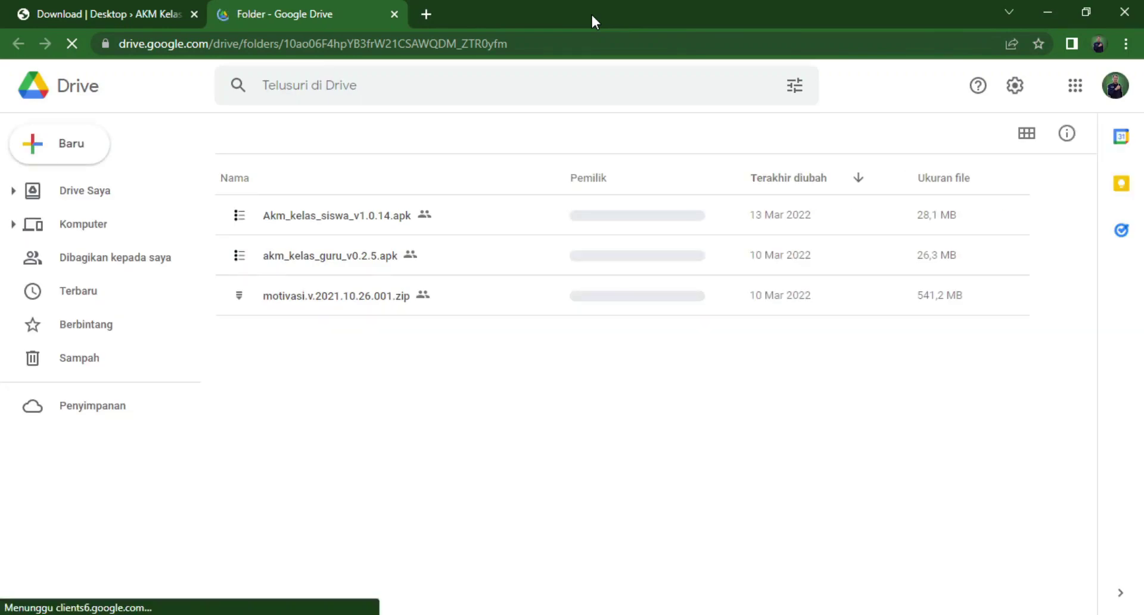